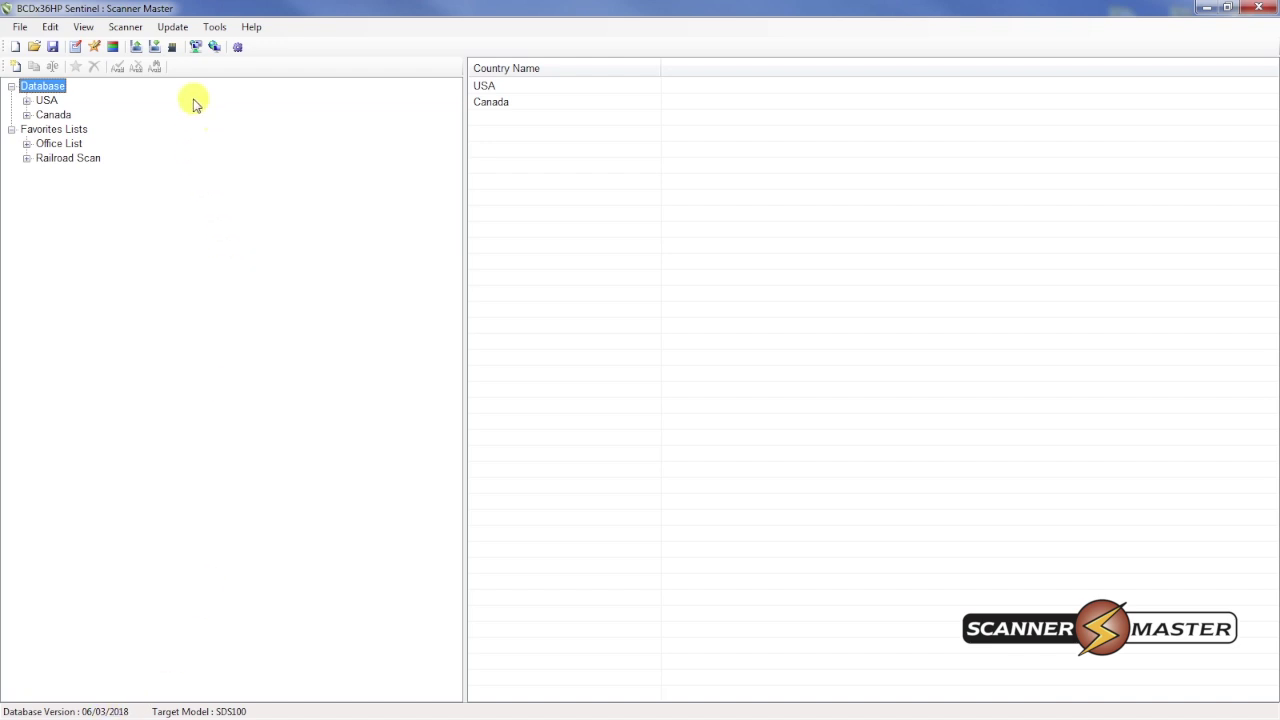
Step: Update the master HPDB database and dismiss the resulting notice
left_click(175, 28)
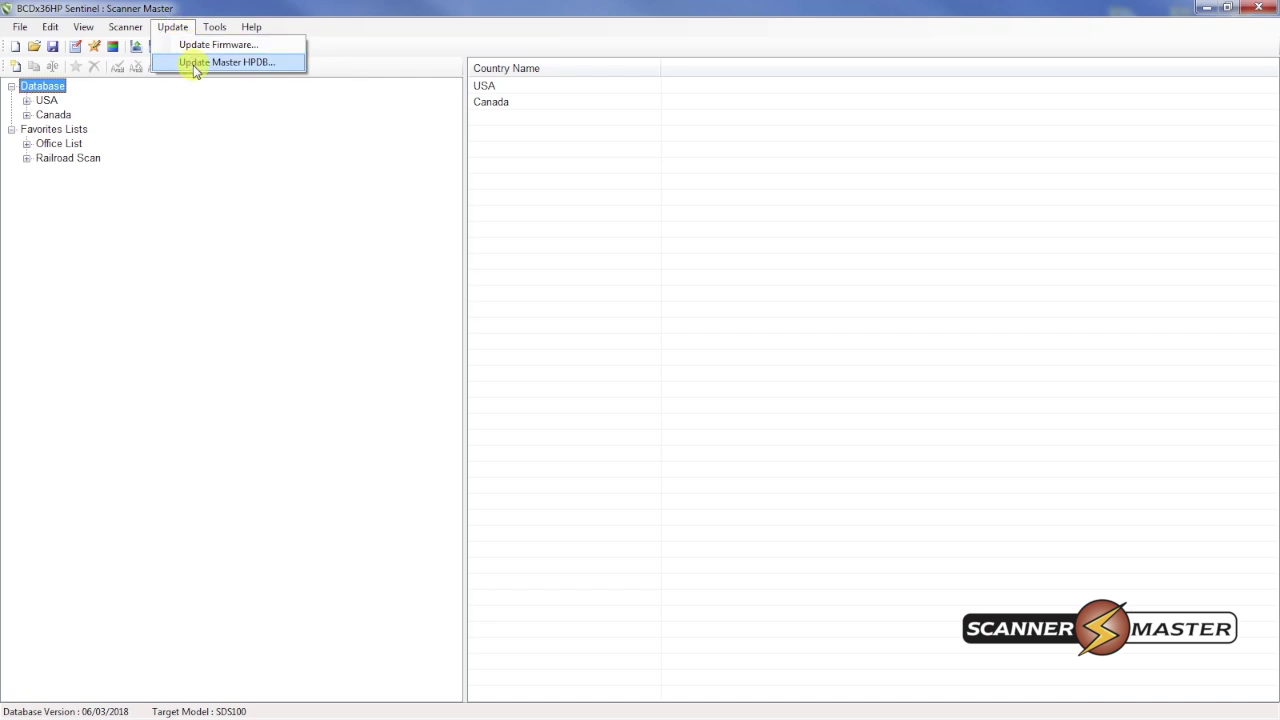
left_click(194, 64)
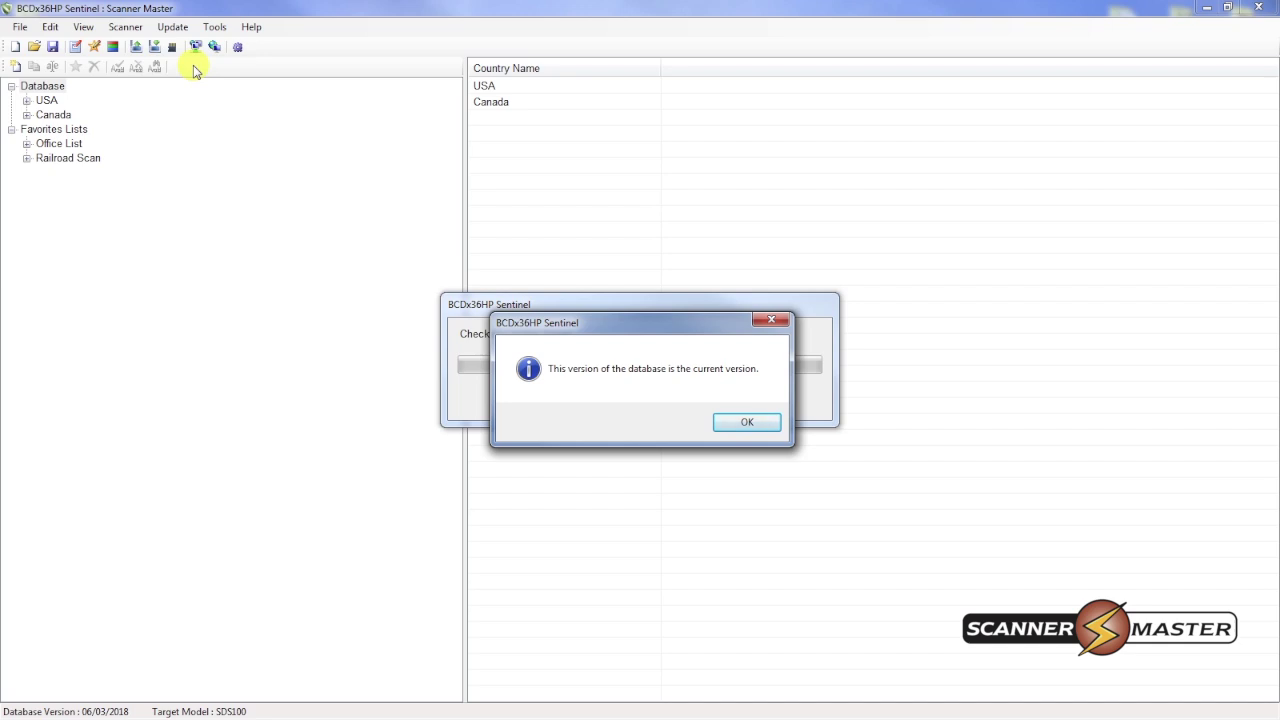
left_click(750, 424)
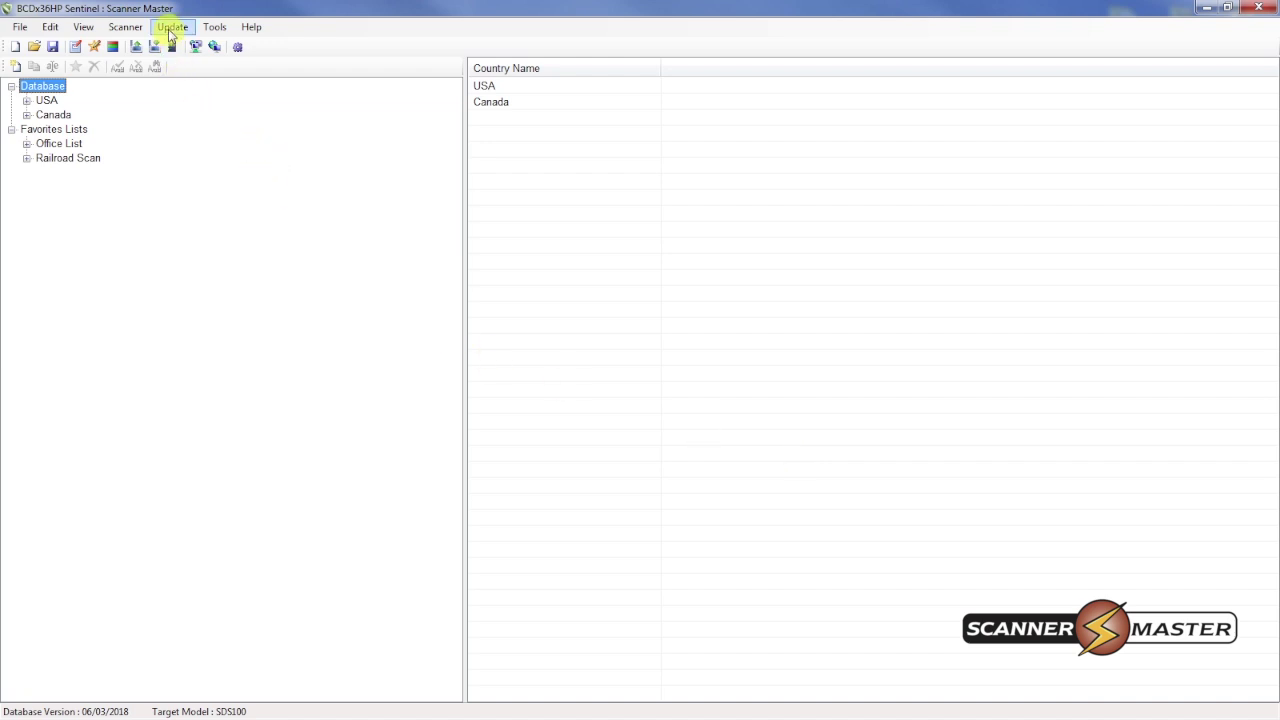
Step: Write the data to the Uniden SDS100 with the Force Write Full Database option enabled
left_click(135, 32)
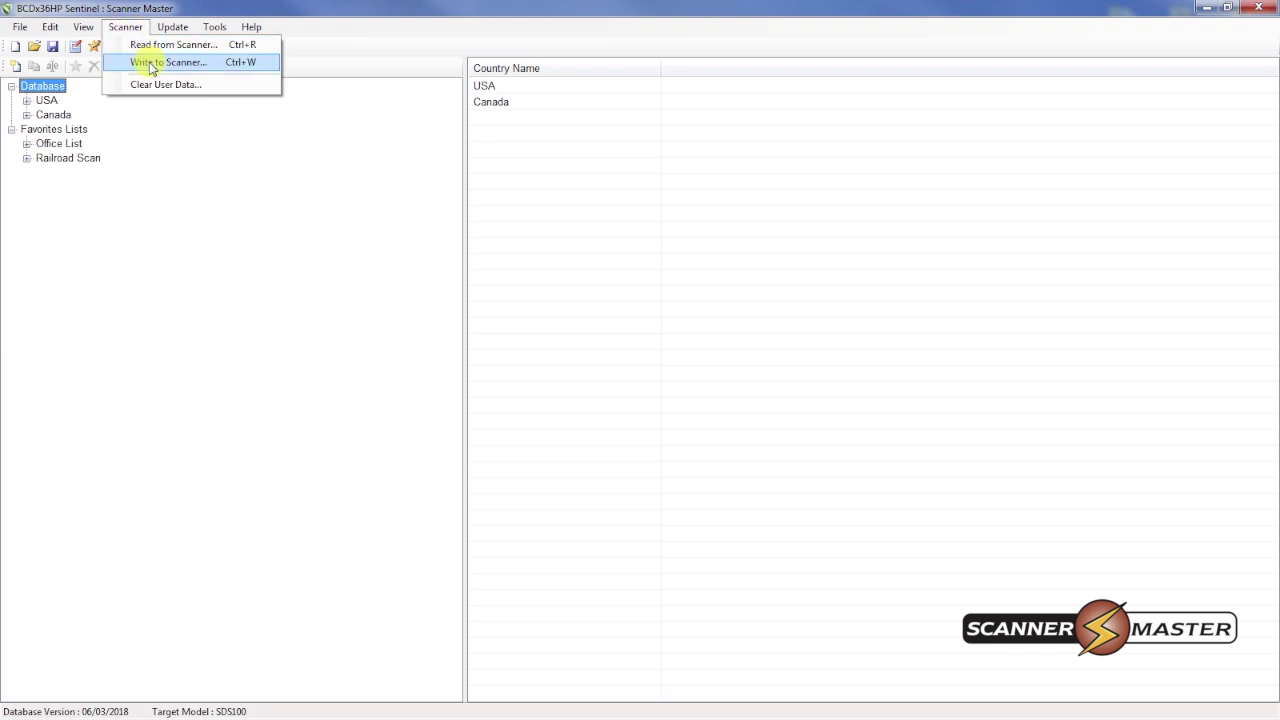
left_click(152, 64)
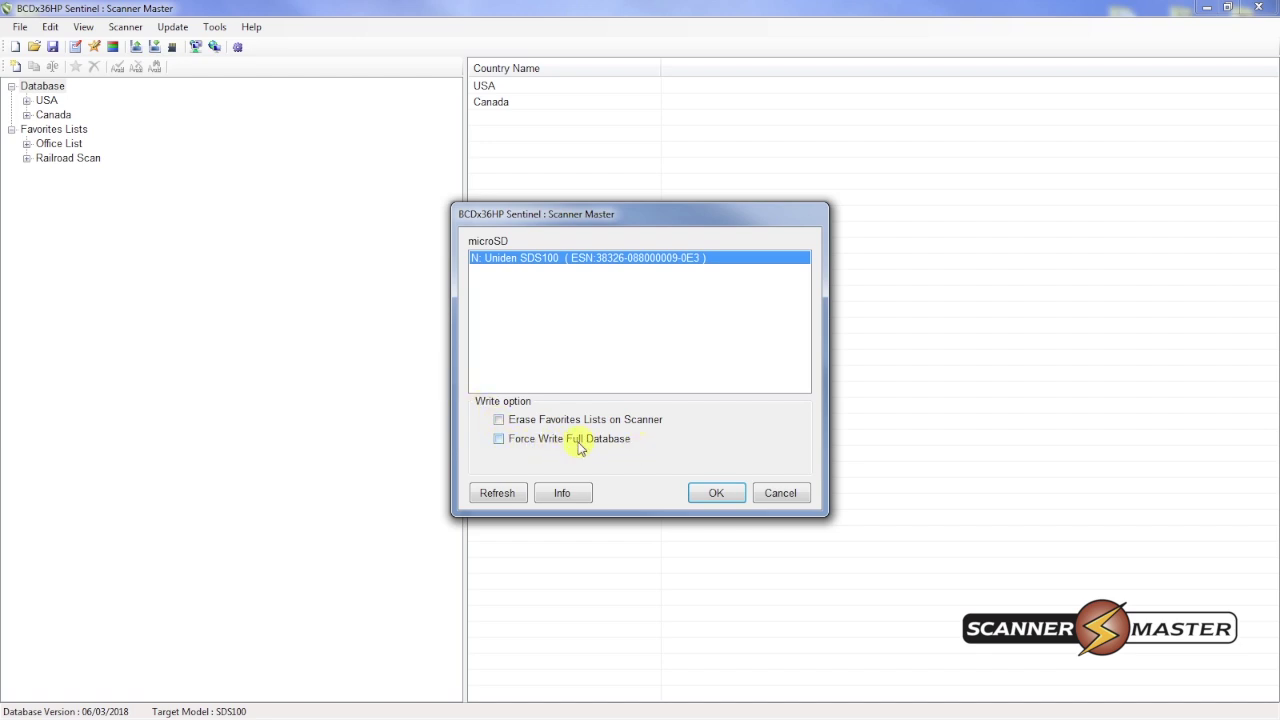
left_click(499, 440)
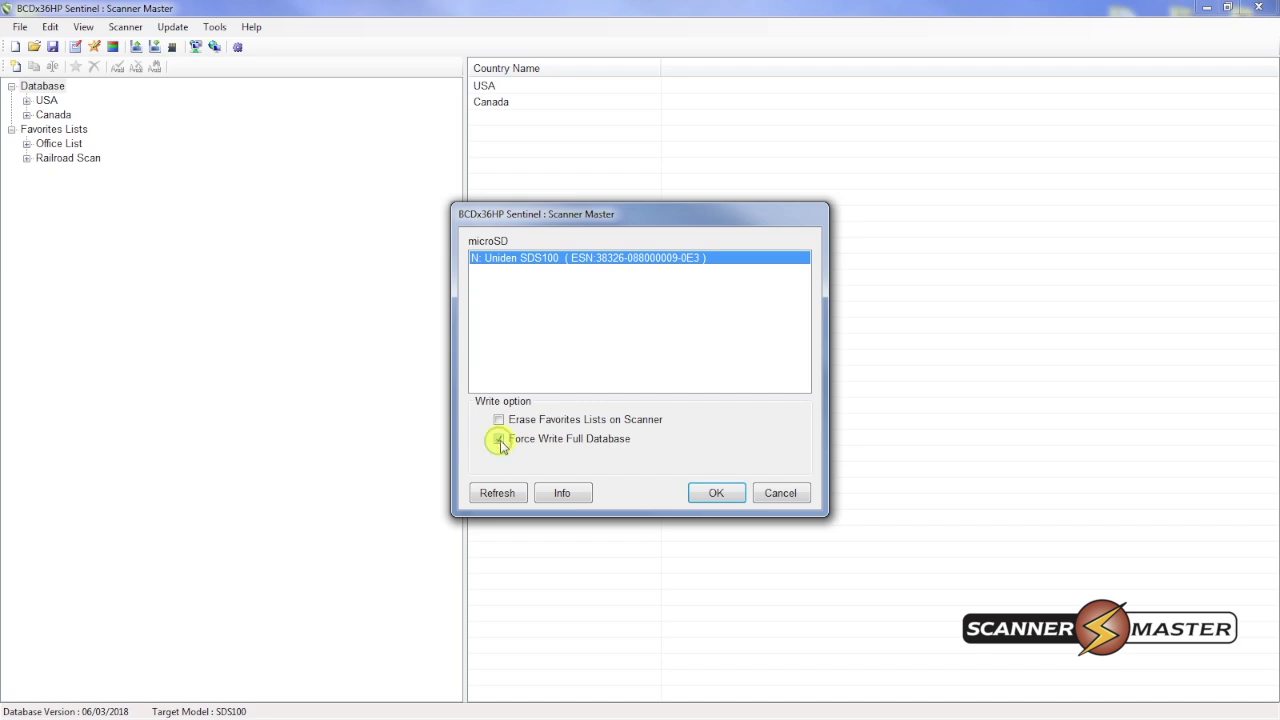
left_click(714, 494)
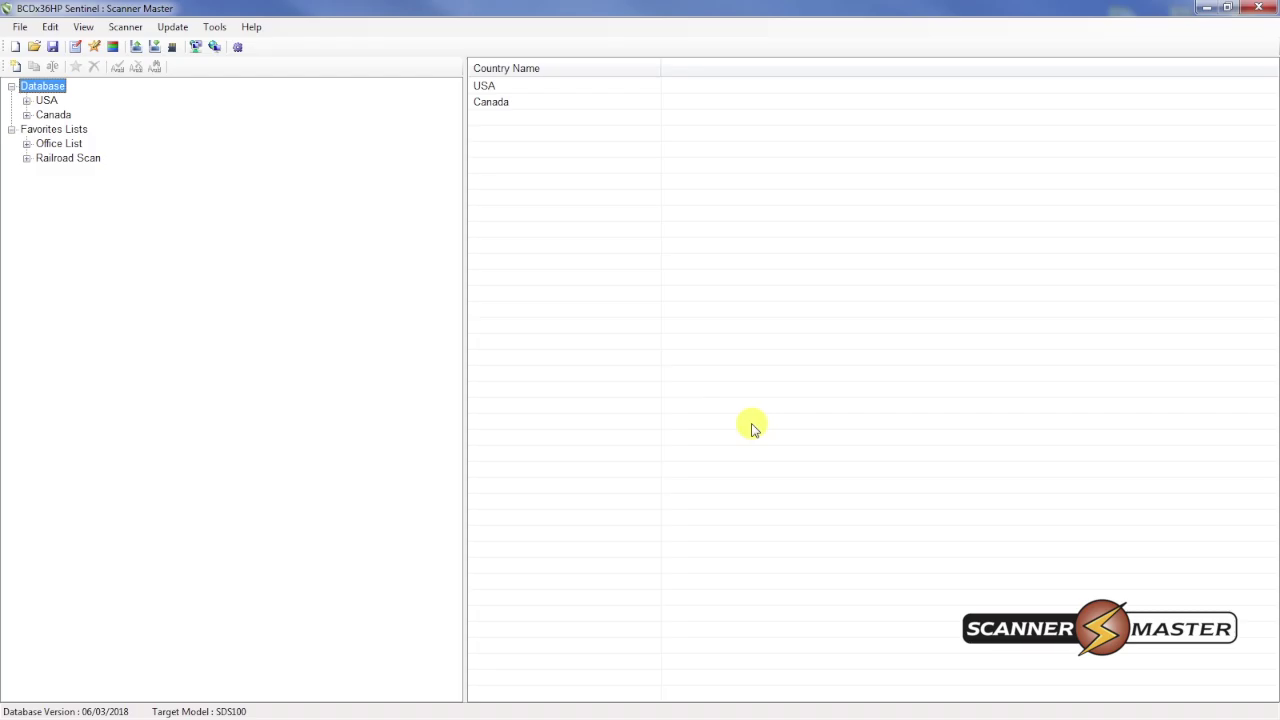
Step: Write the firmware update to the Uniden SDS100's microSD and dismiss the completion notice
left_click(173, 28)
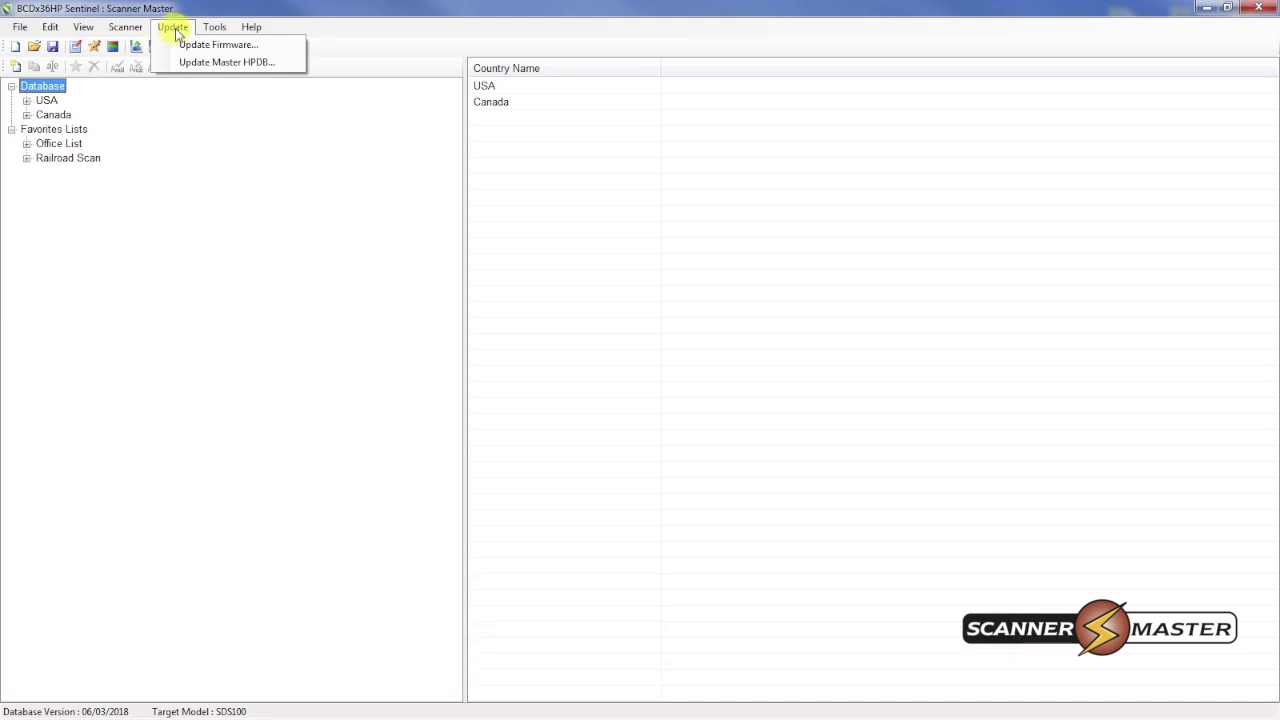
left_click(194, 48)
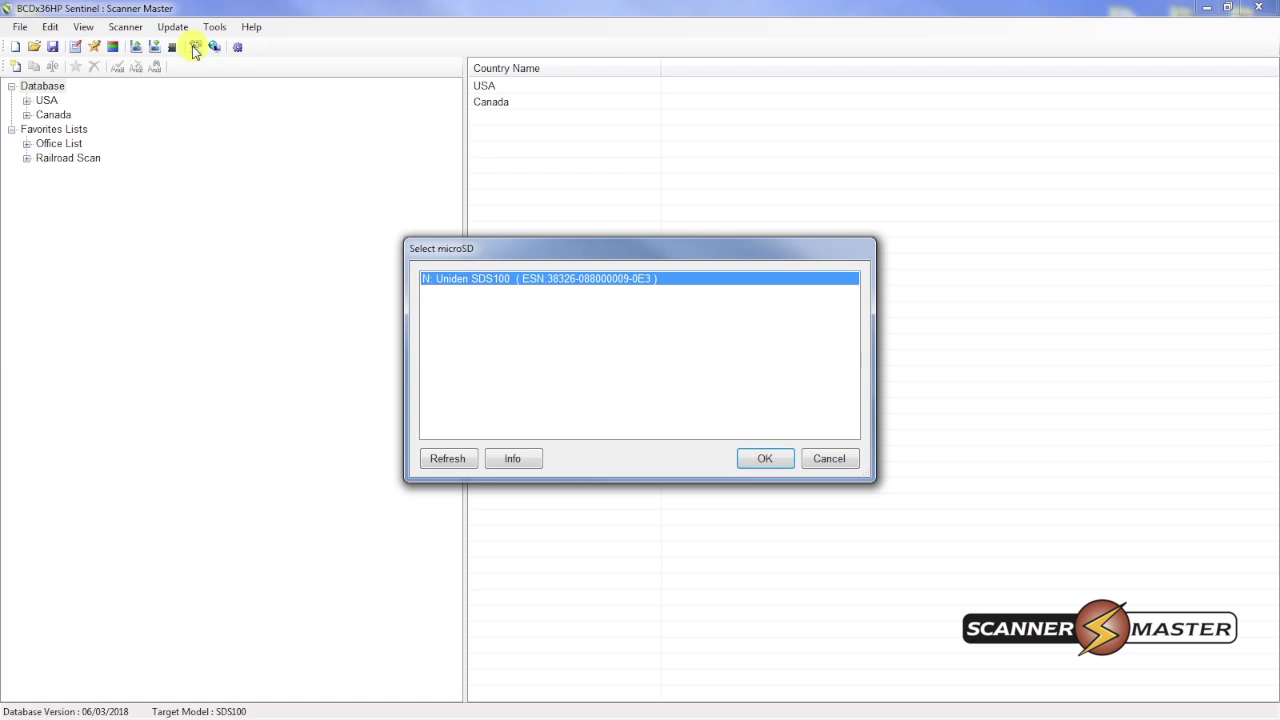
left_click(765, 460)
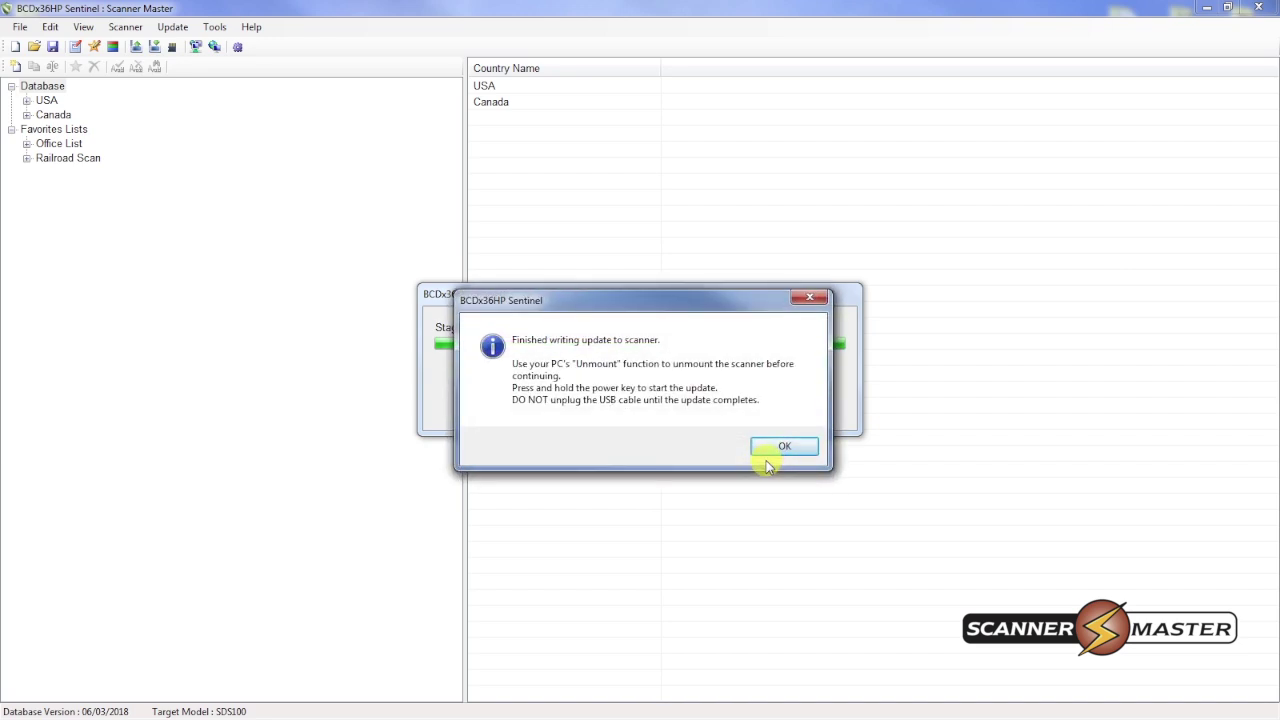
left_click(786, 448)
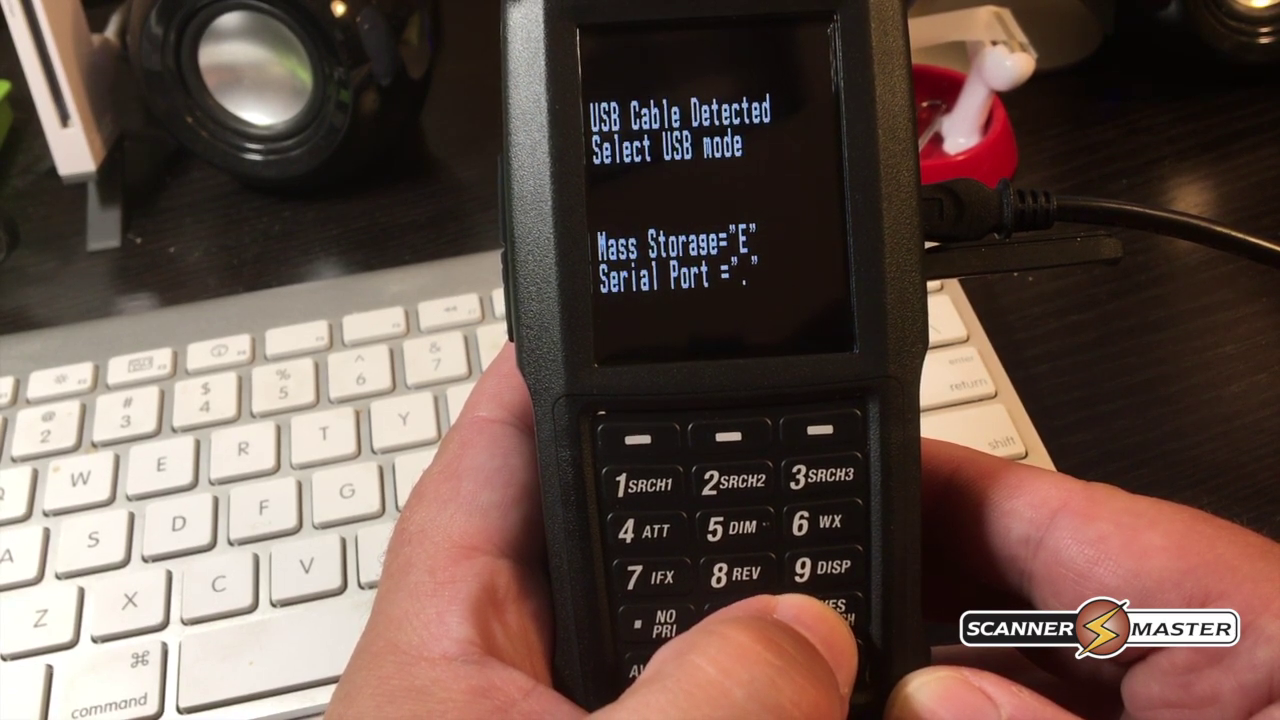
key("e")
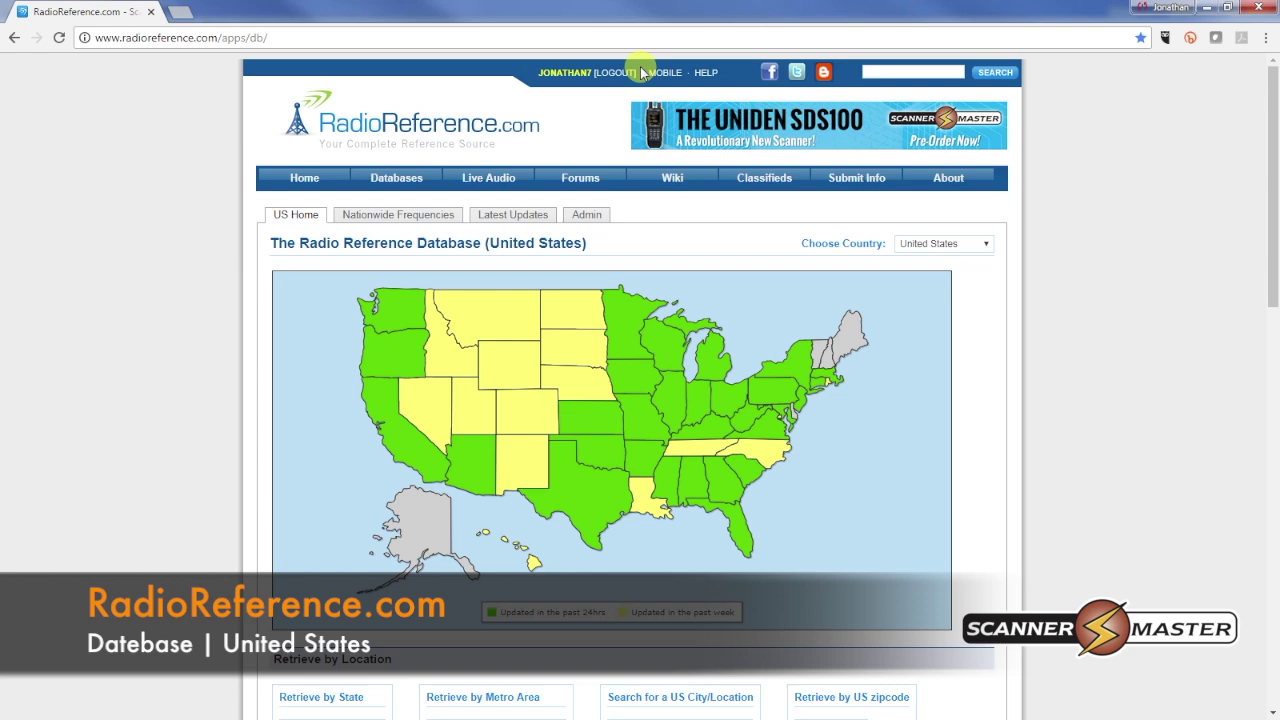
Step: Open the Cumberland County page for the state of Maine in the Radio Reference Database
mouse_move(392, 182)
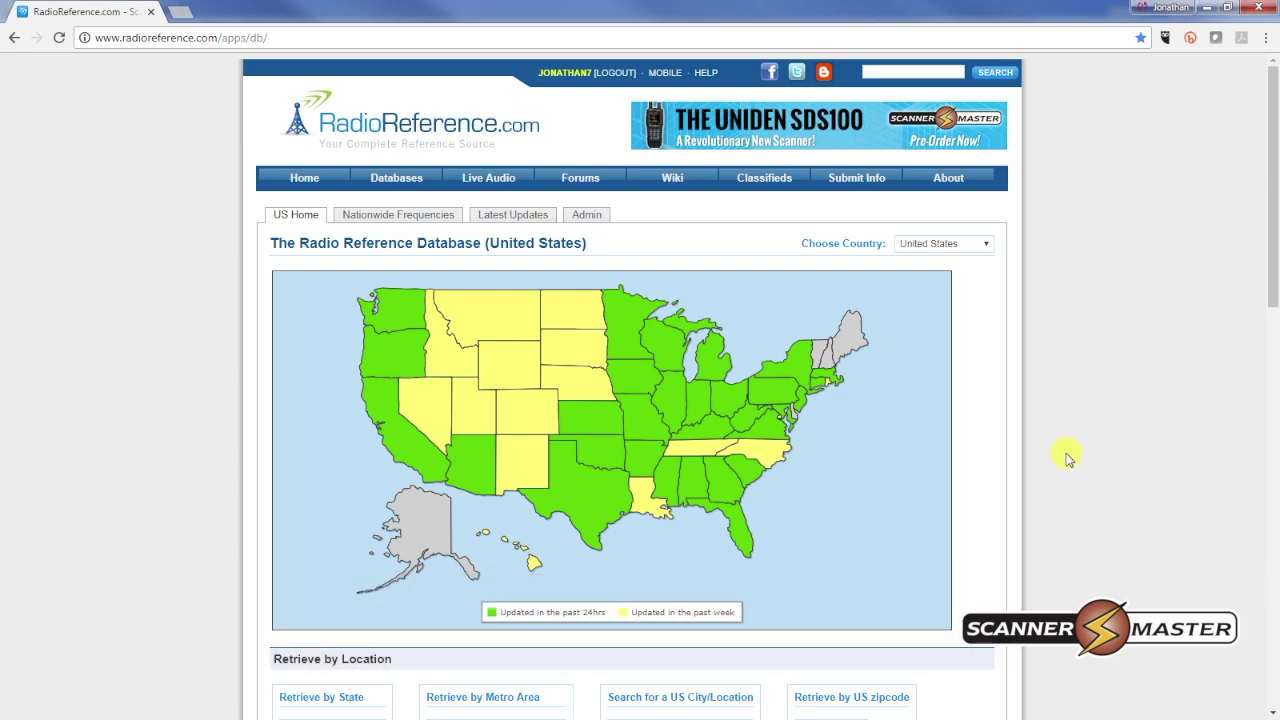
left_click(848, 355)
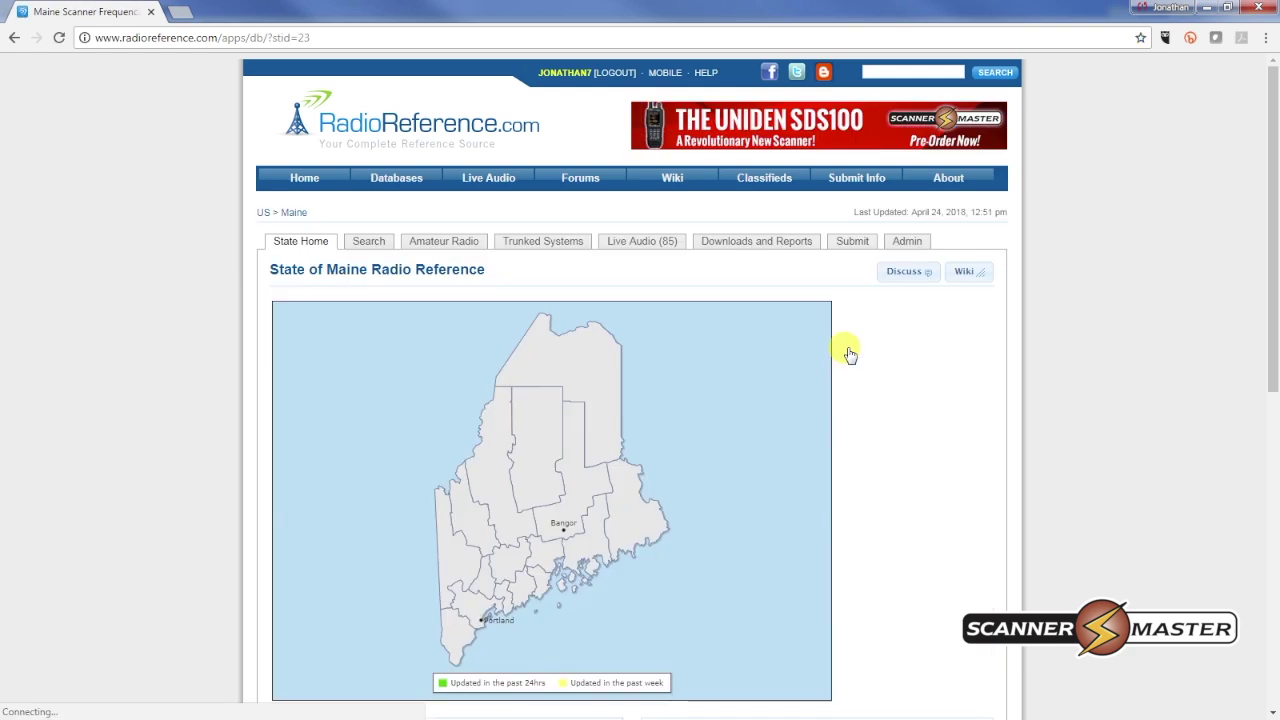
scroll(800, 445, "down", 1)
scroll(805, 447, "down", 2)
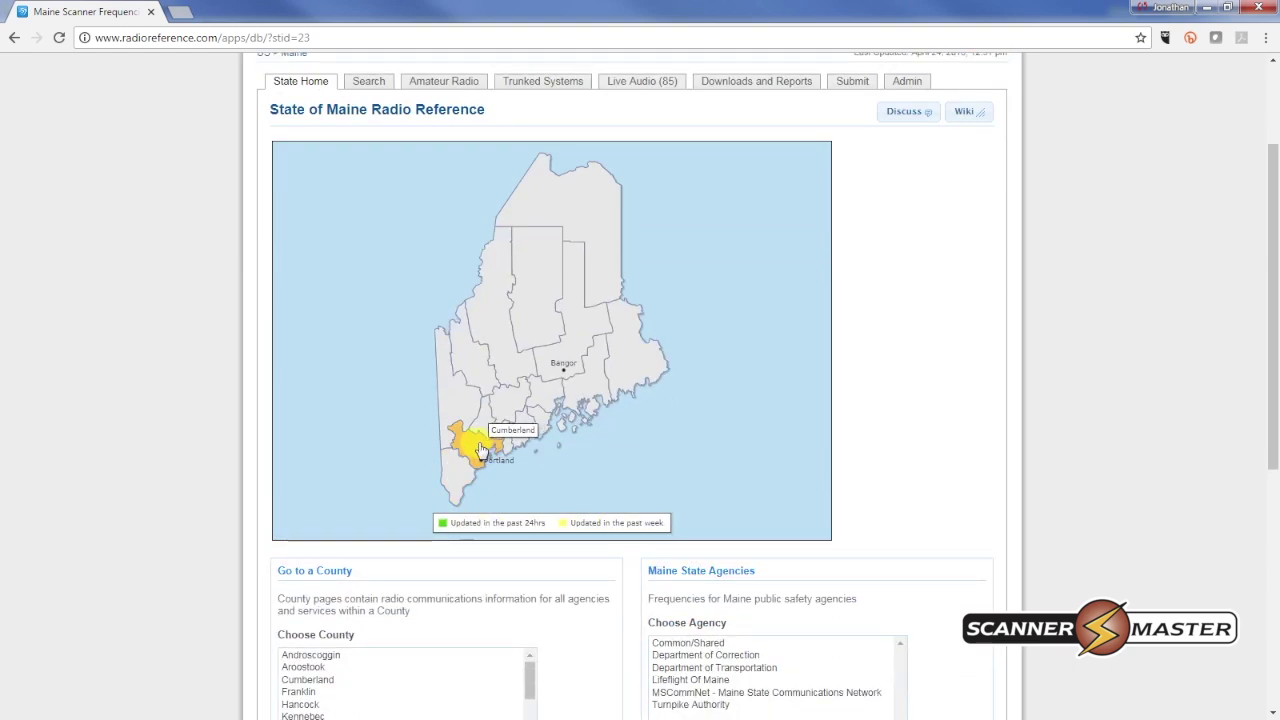
left_click(480, 450)
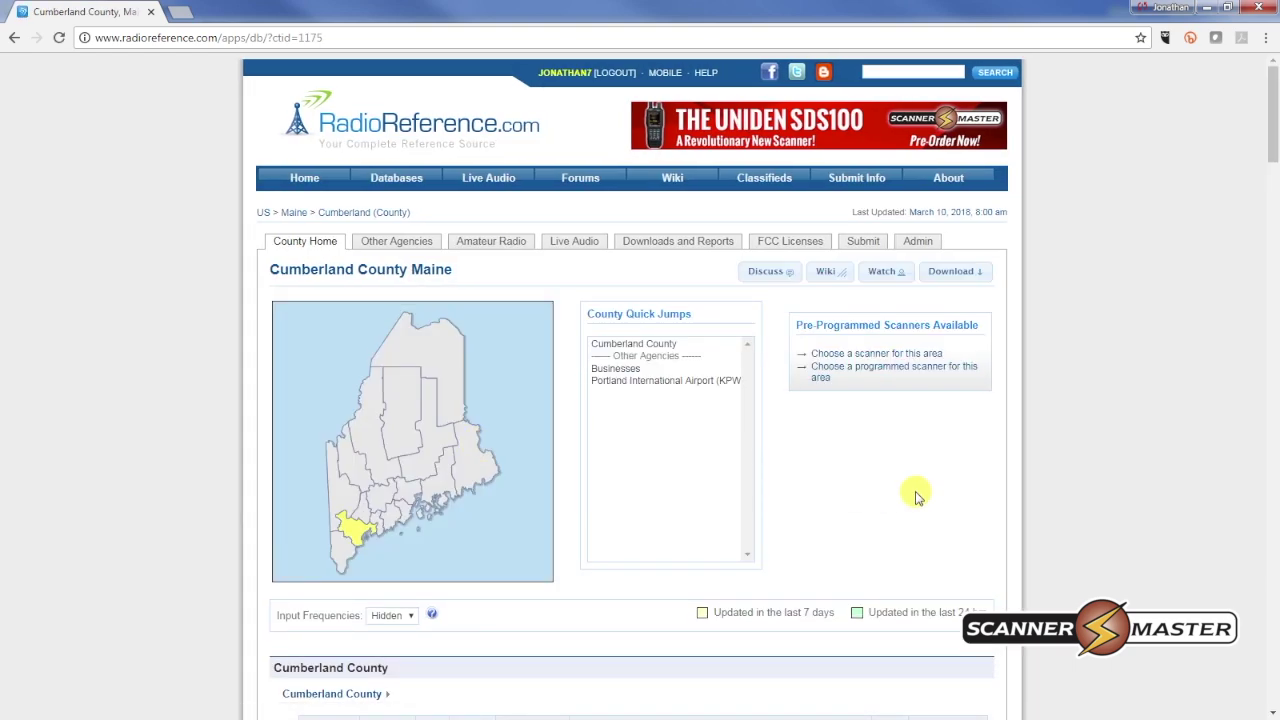
Step: Review Cumberland County's frequency listings and examine the frequencies and talkgroups of its Portland (P25) trunked system
scroll(928, 494, "down", 5)
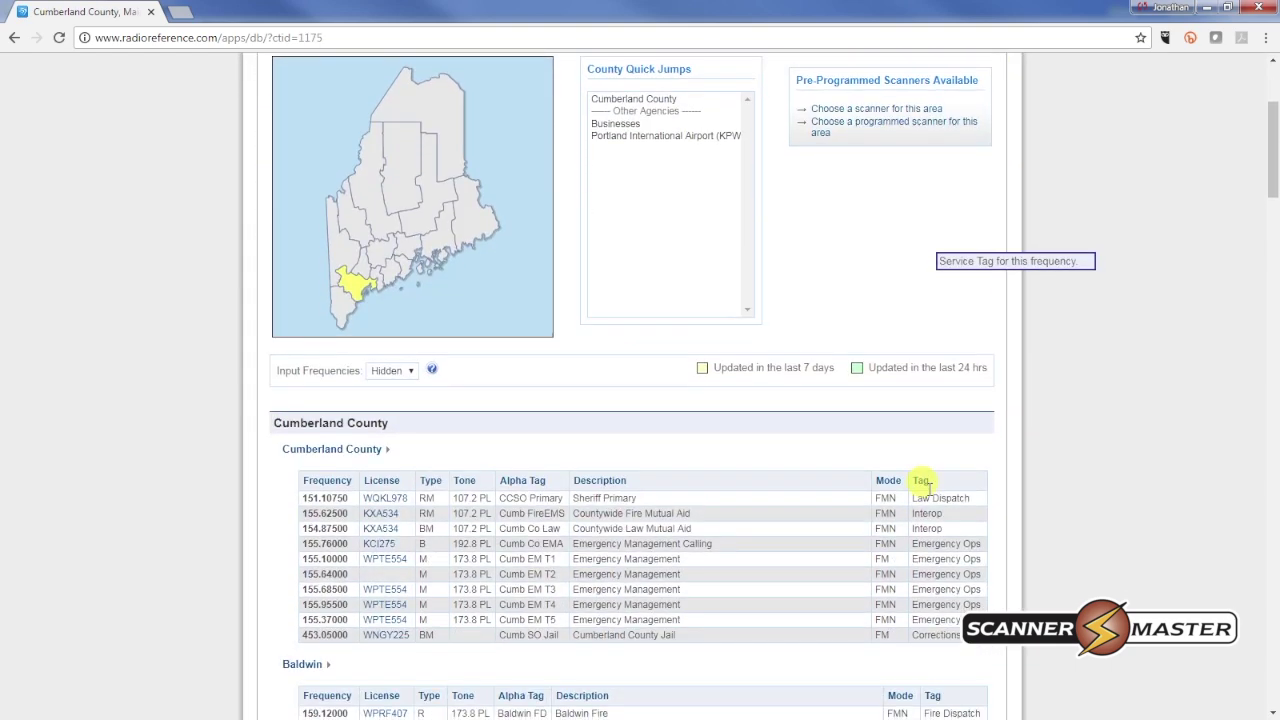
scroll(928, 494, "down", 9)
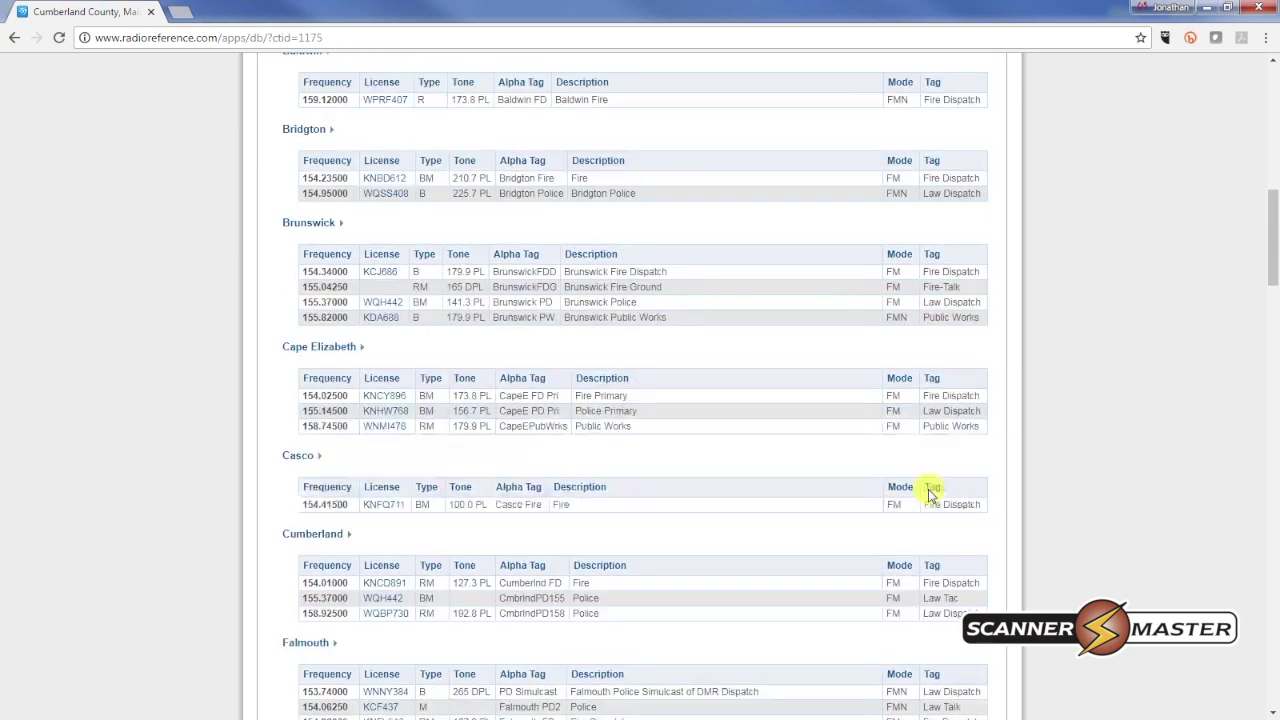
scroll(928, 494, "down", 10)
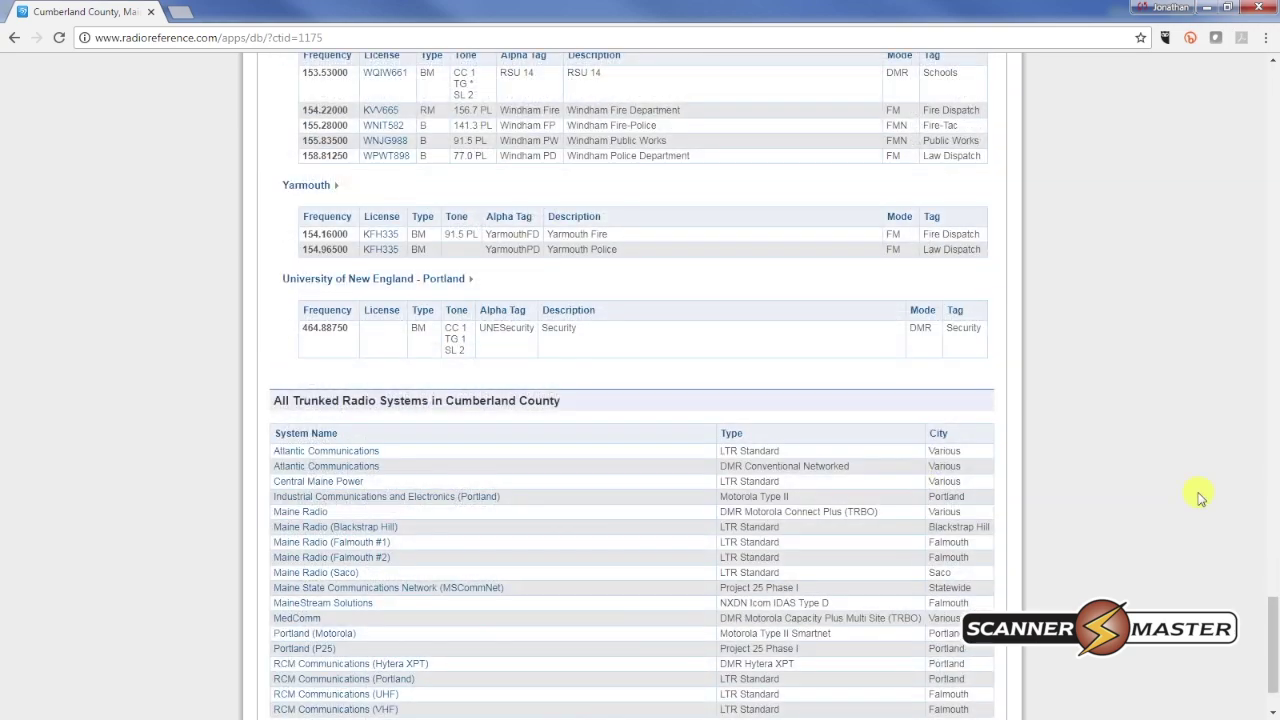
scroll(1197, 497, "down", 1)
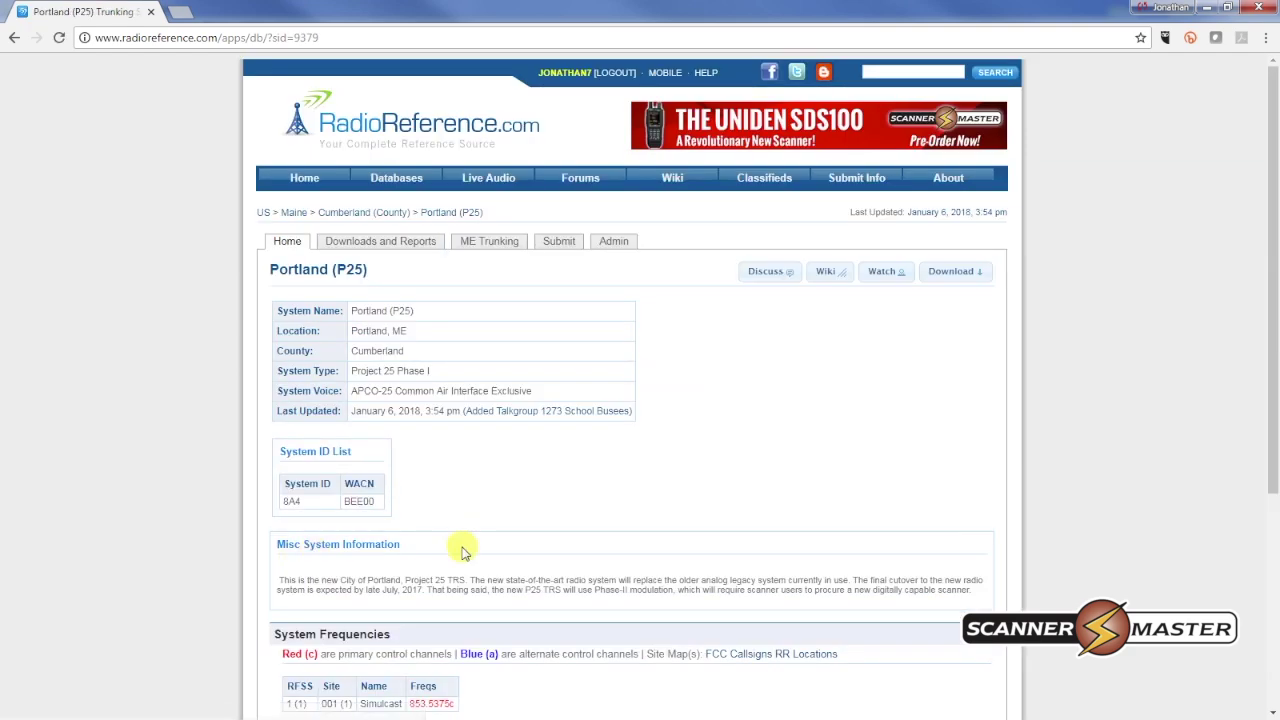
scroll(597, 545, "down", 2)
scroll(597, 545, "down", 2)
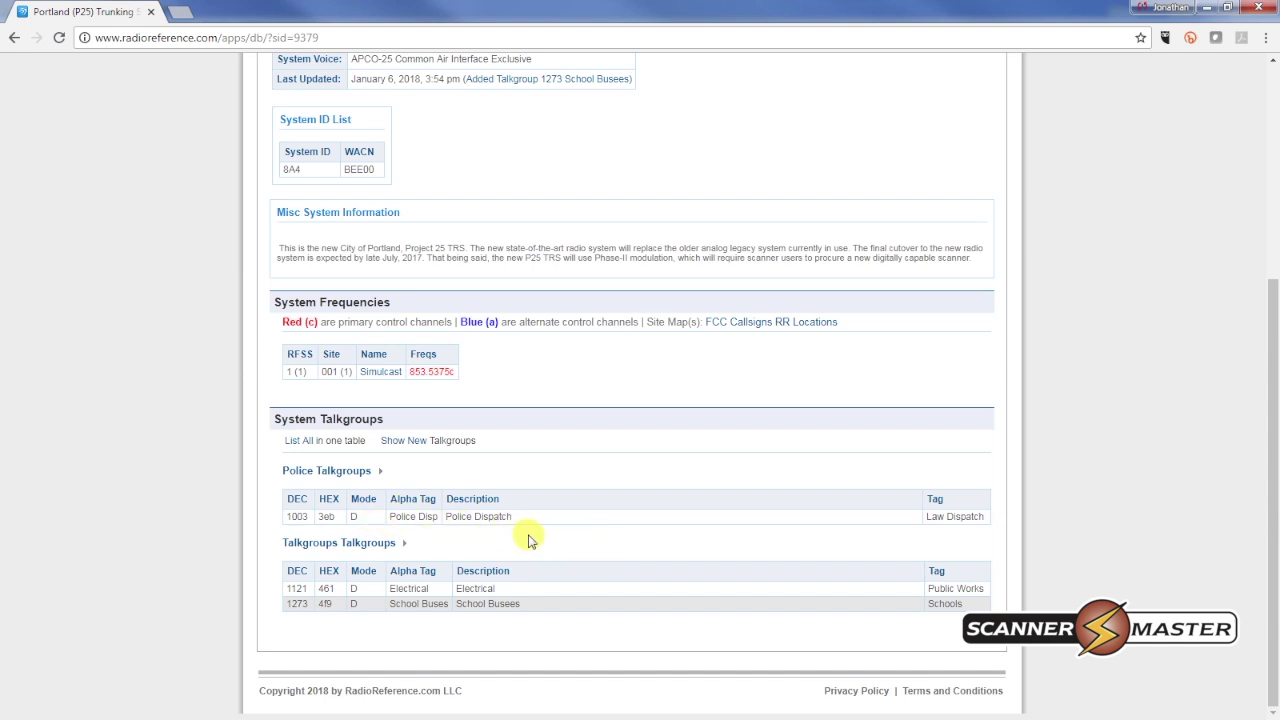
Step: Return to the county's trunked systems list and examine the Portland (Motorola) system's frequencies and talkgroups
left_click(14, 37)
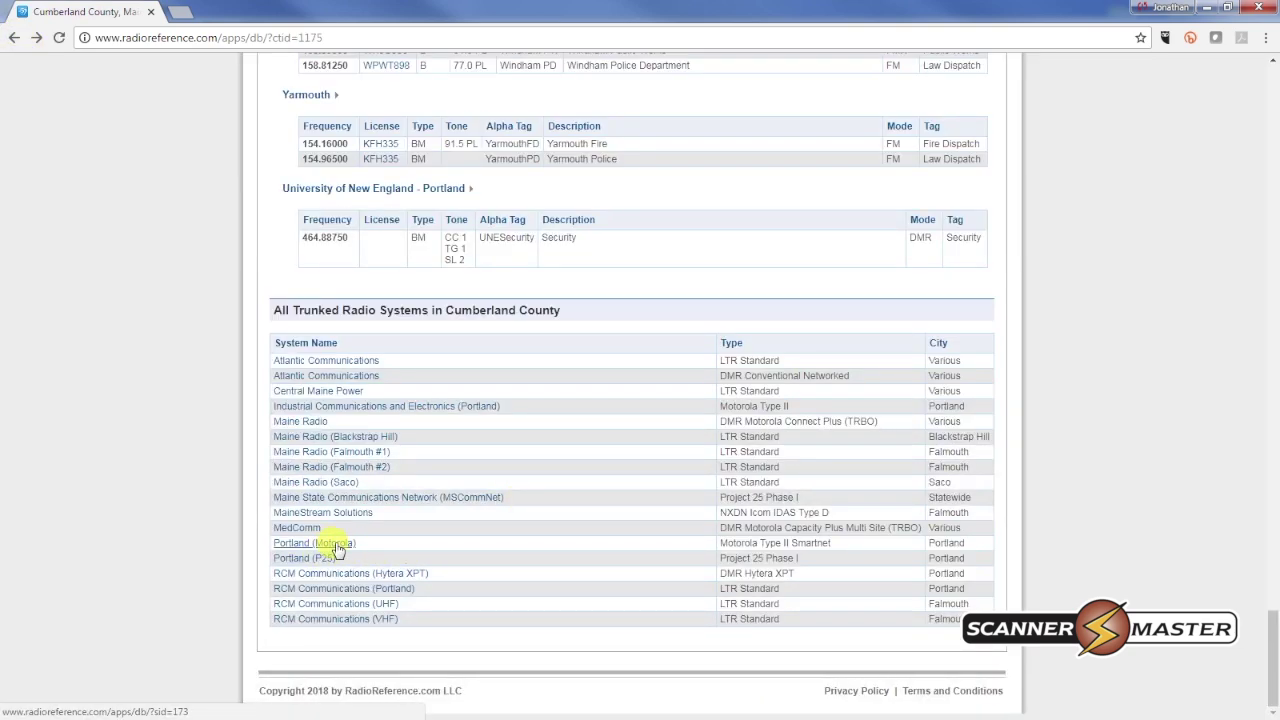
left_click(334, 543)
scroll(560, 560, "down", 7)
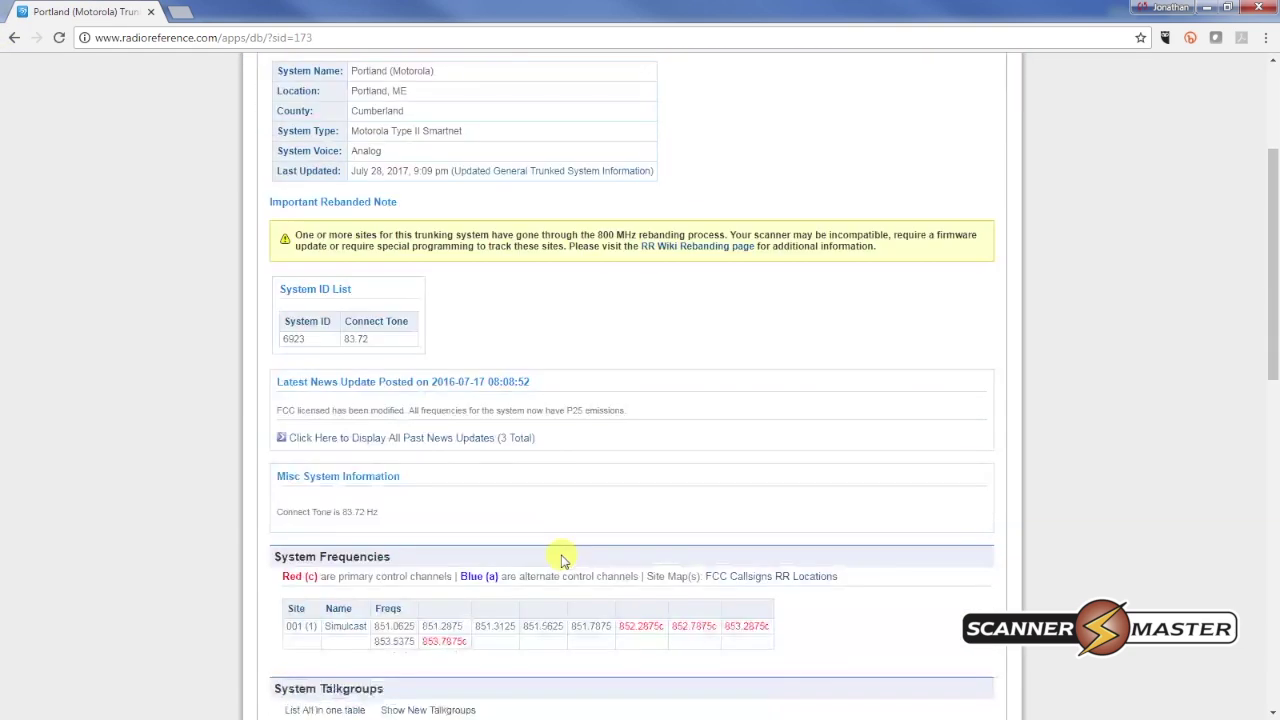
scroll(560, 560, "down", 4)
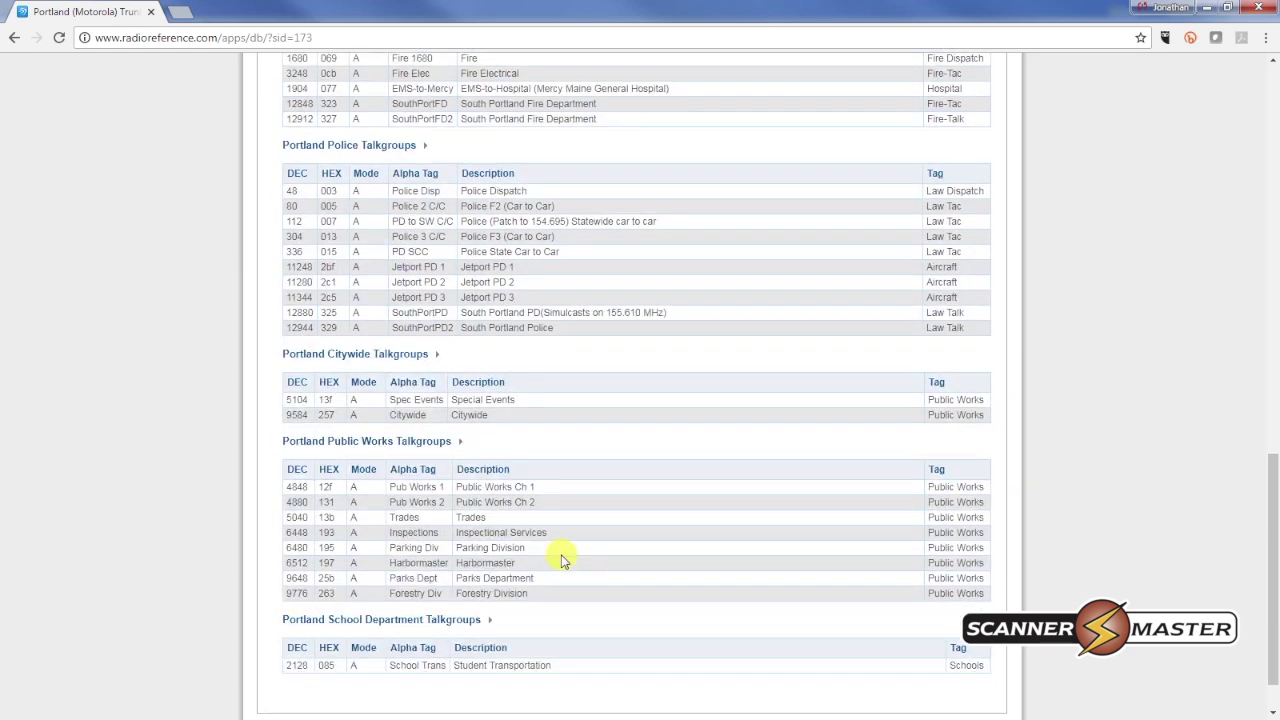
scroll(562, 561, "up", 3)
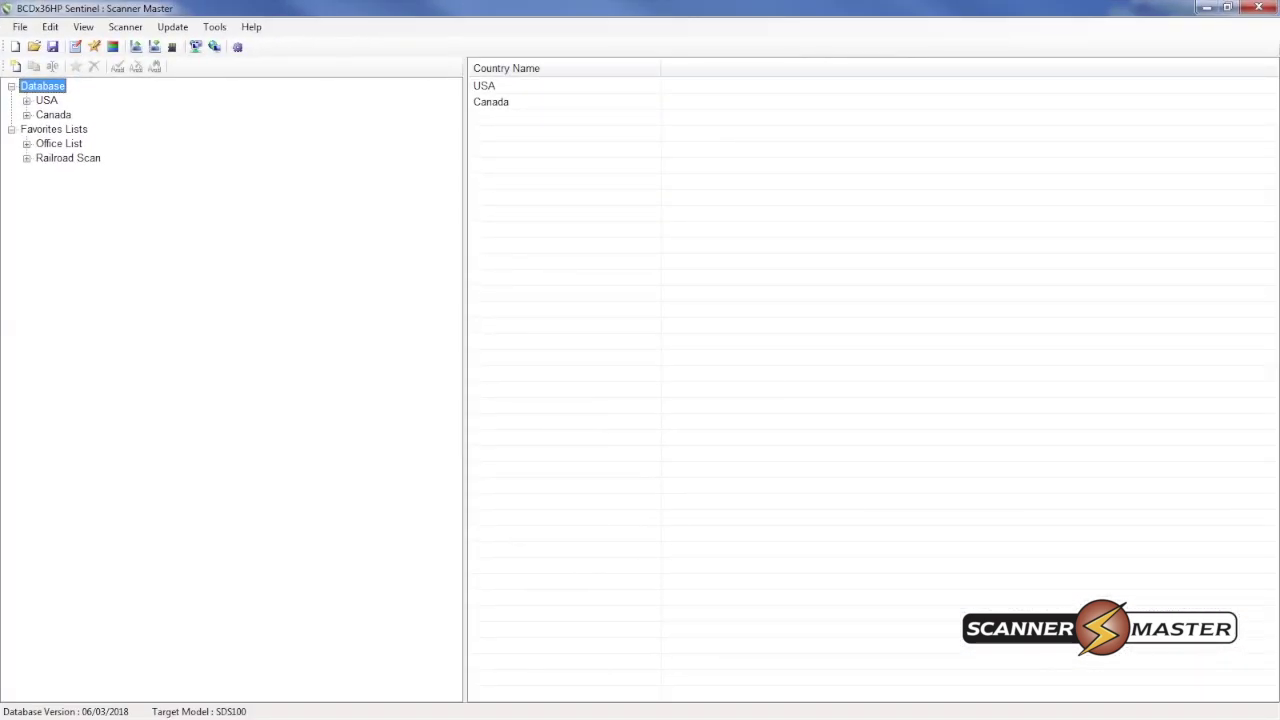
Step: Browse the USA database to Maine, Cumberland, County Systems, Portland (P25) and display the Police department's channels
left_click(26, 100)
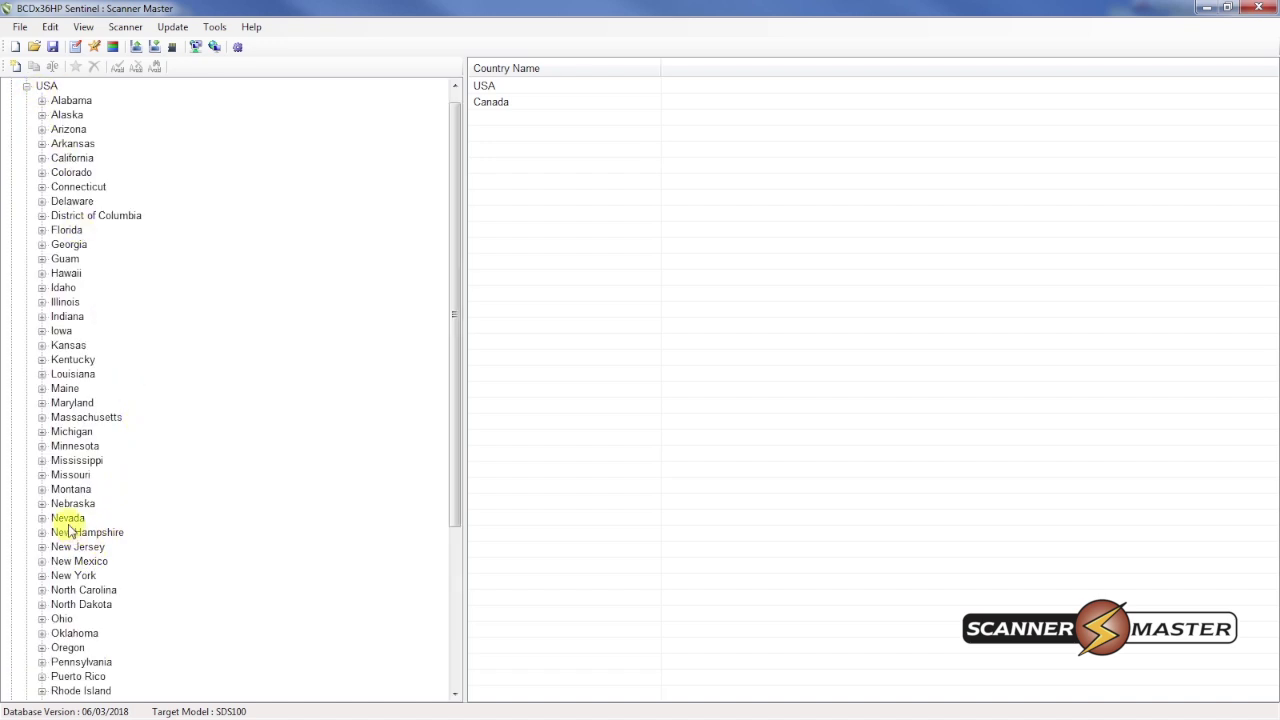
left_click(42, 389)
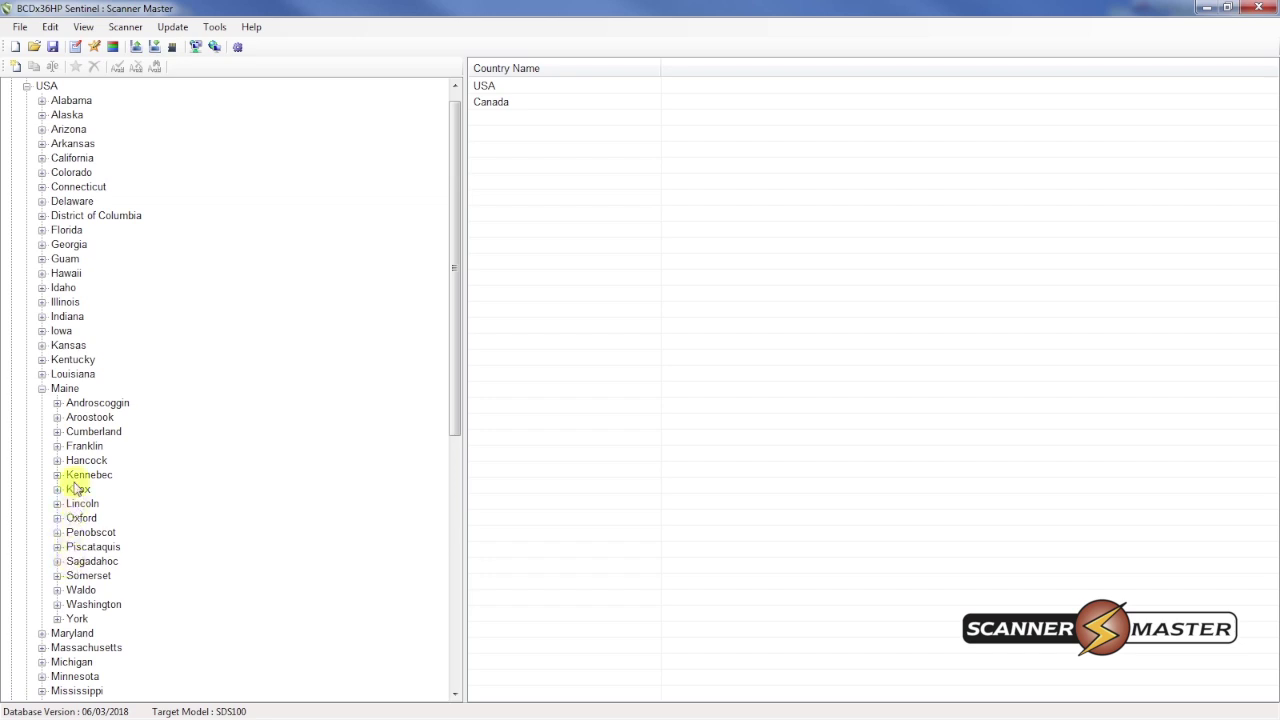
left_click(57, 431)
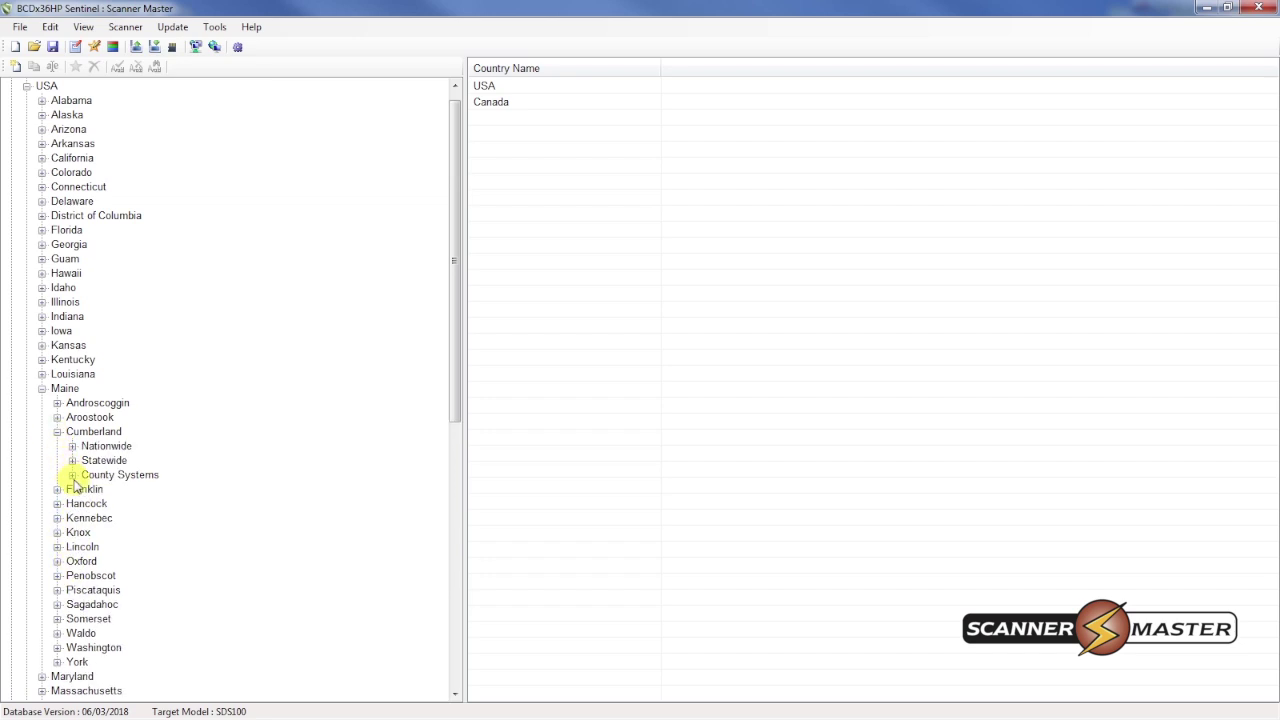
left_click(72, 475)
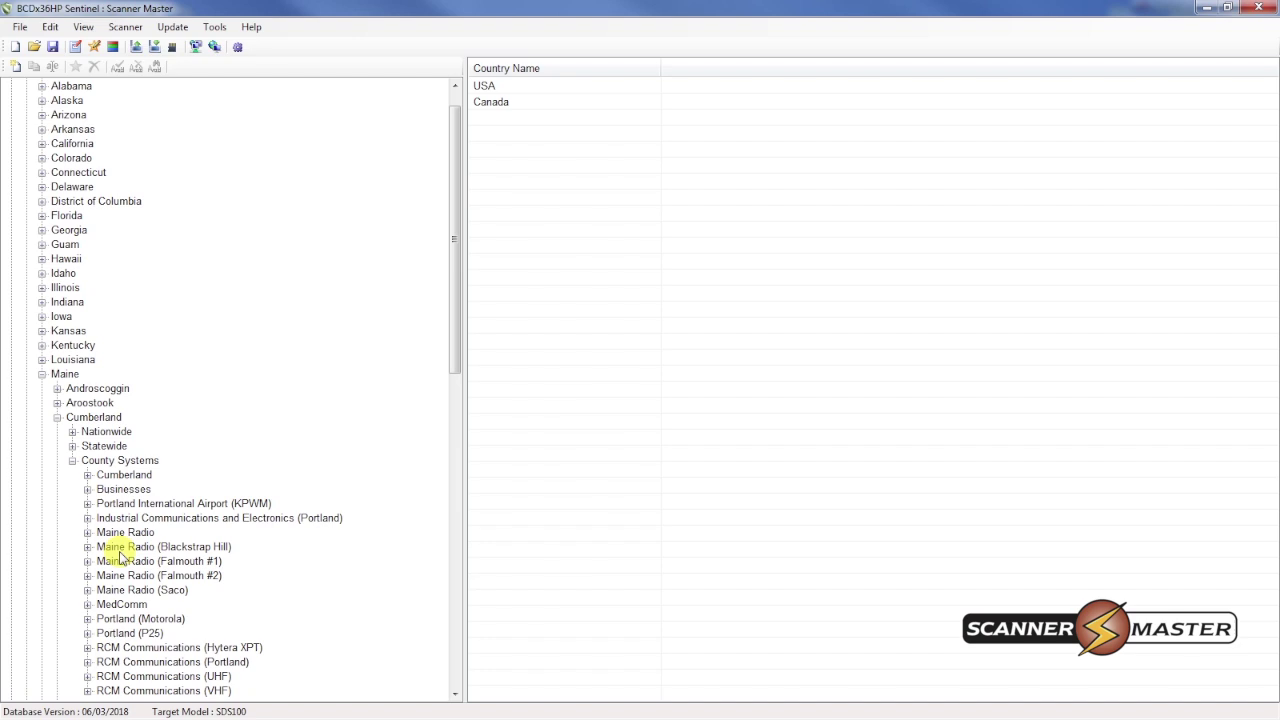
scroll(120, 550, "down", 2)
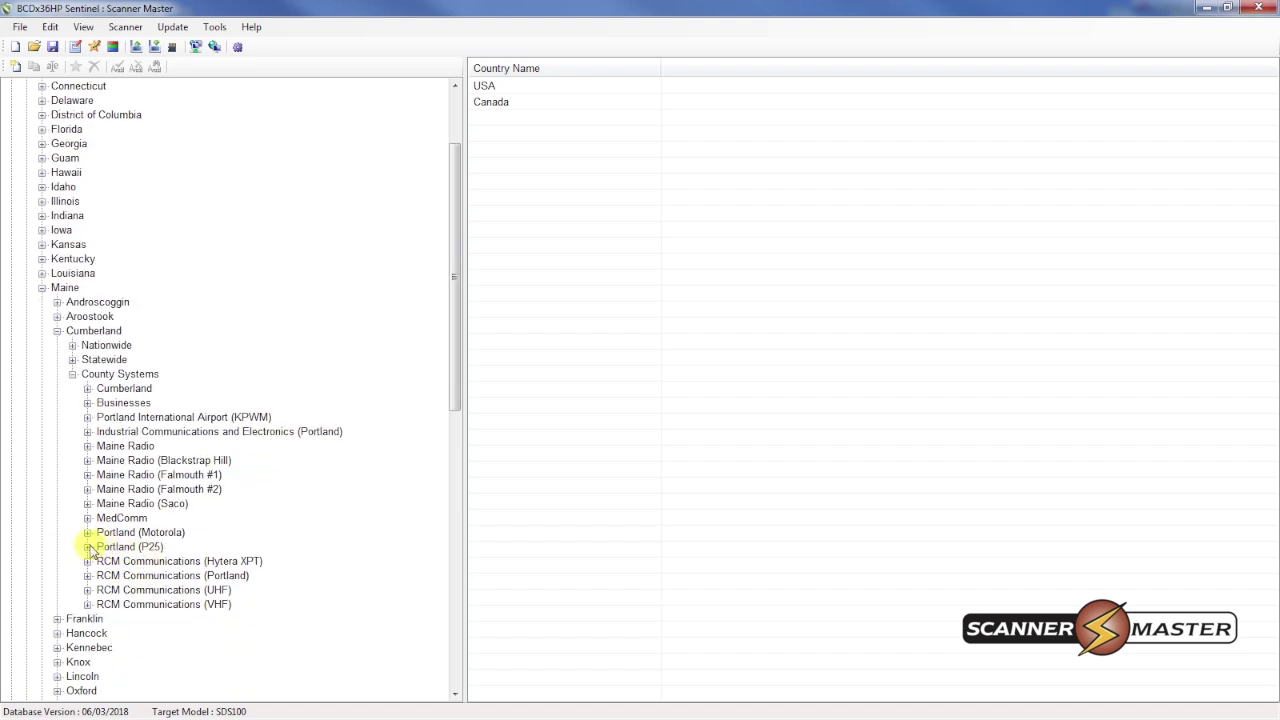
left_click(110, 550)
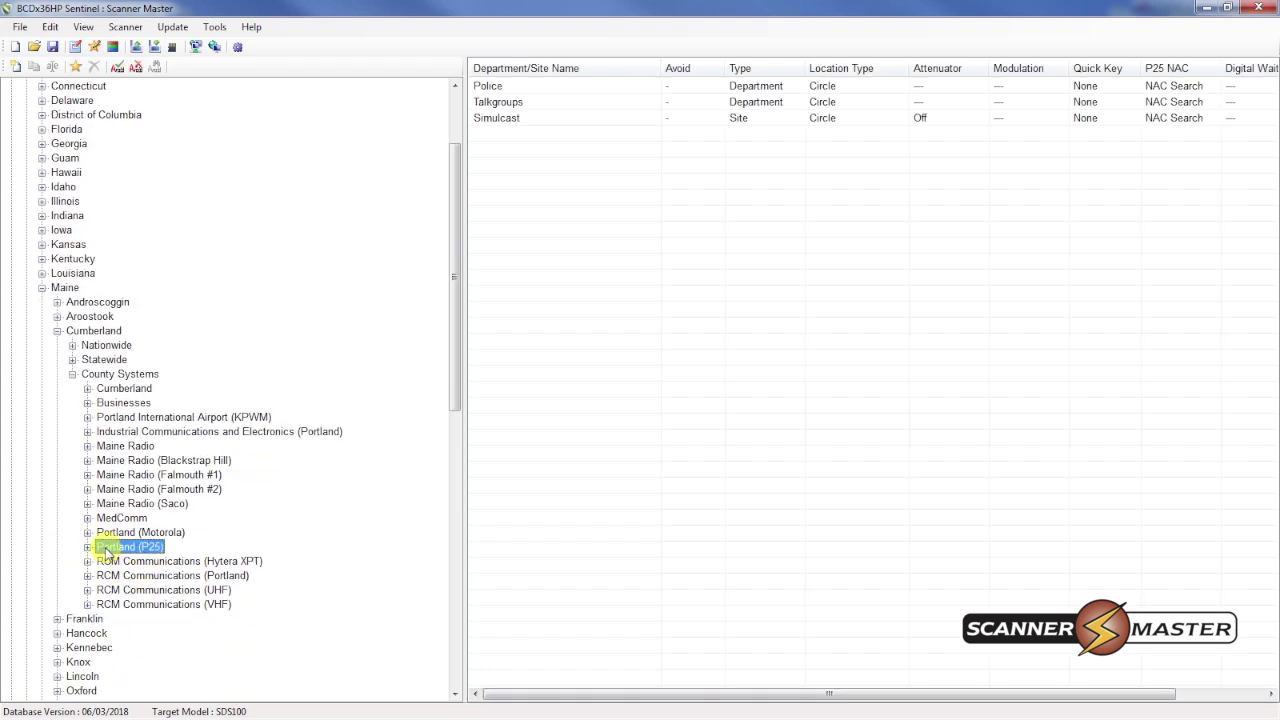
left_click(88, 548)
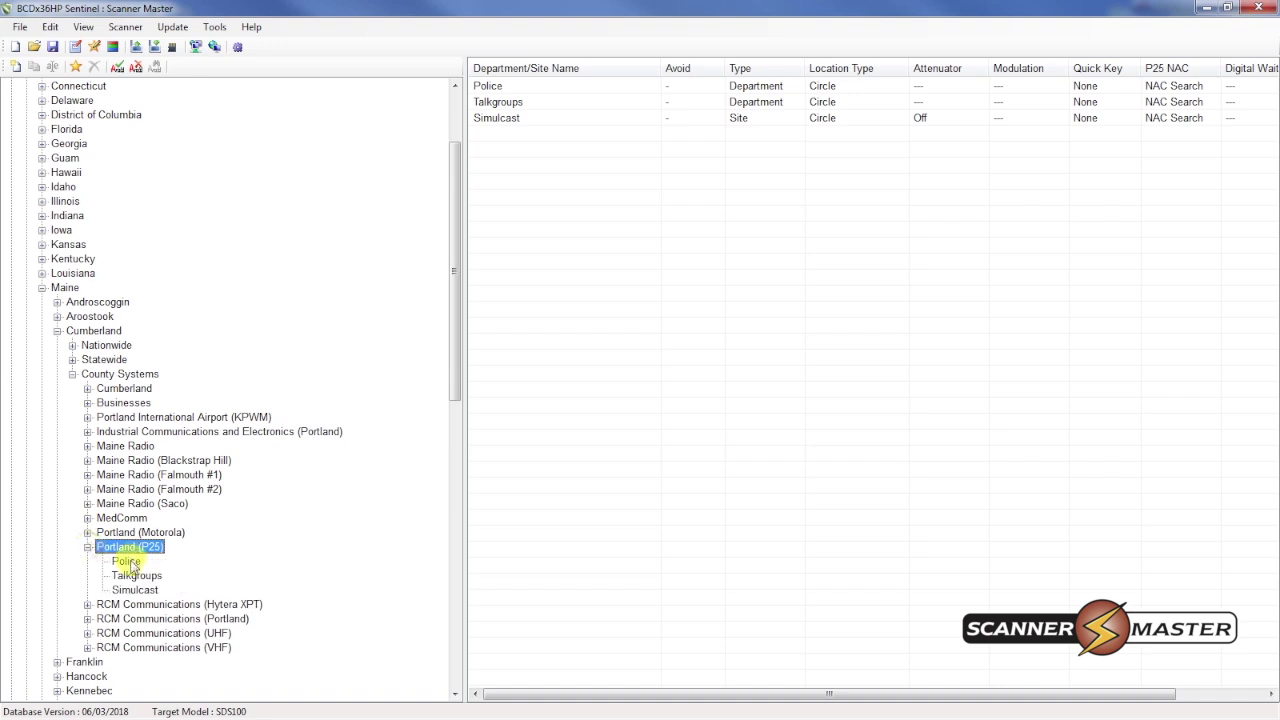
left_click(128, 563)
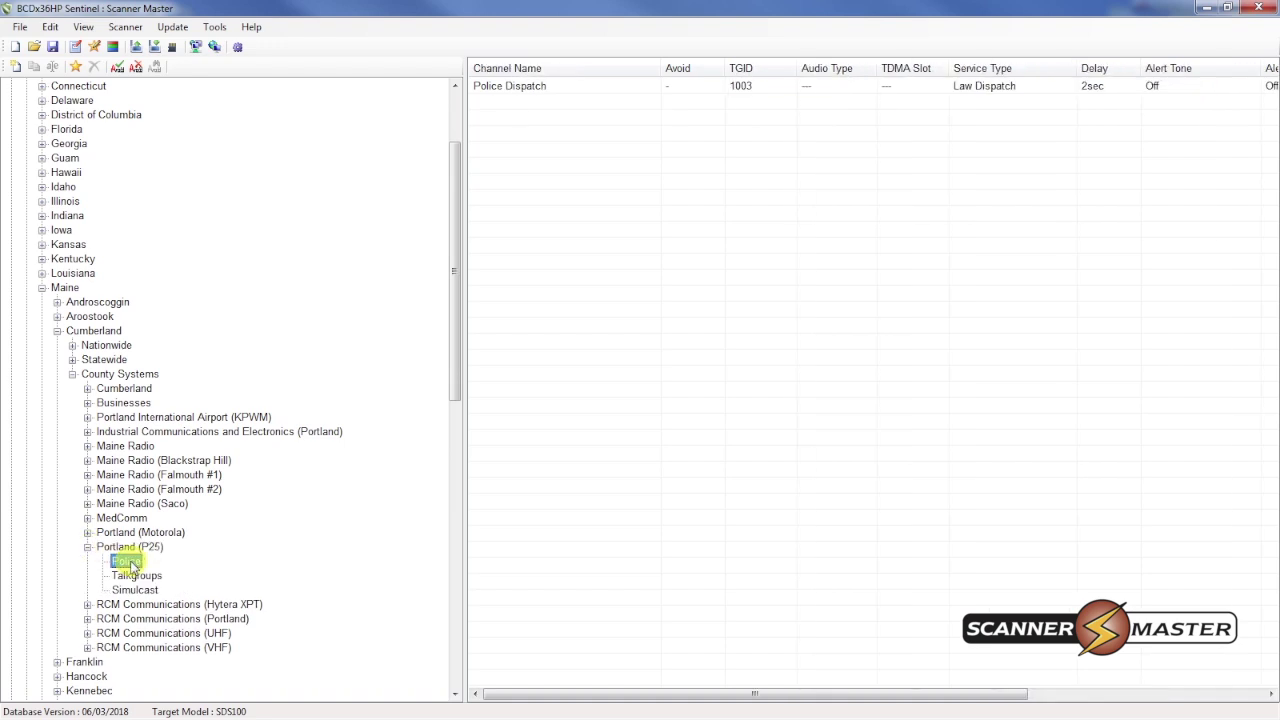
Step: Add the Portland (P25) Police Dispatch channel to a new favorites list named Portland
left_click(541, 90)
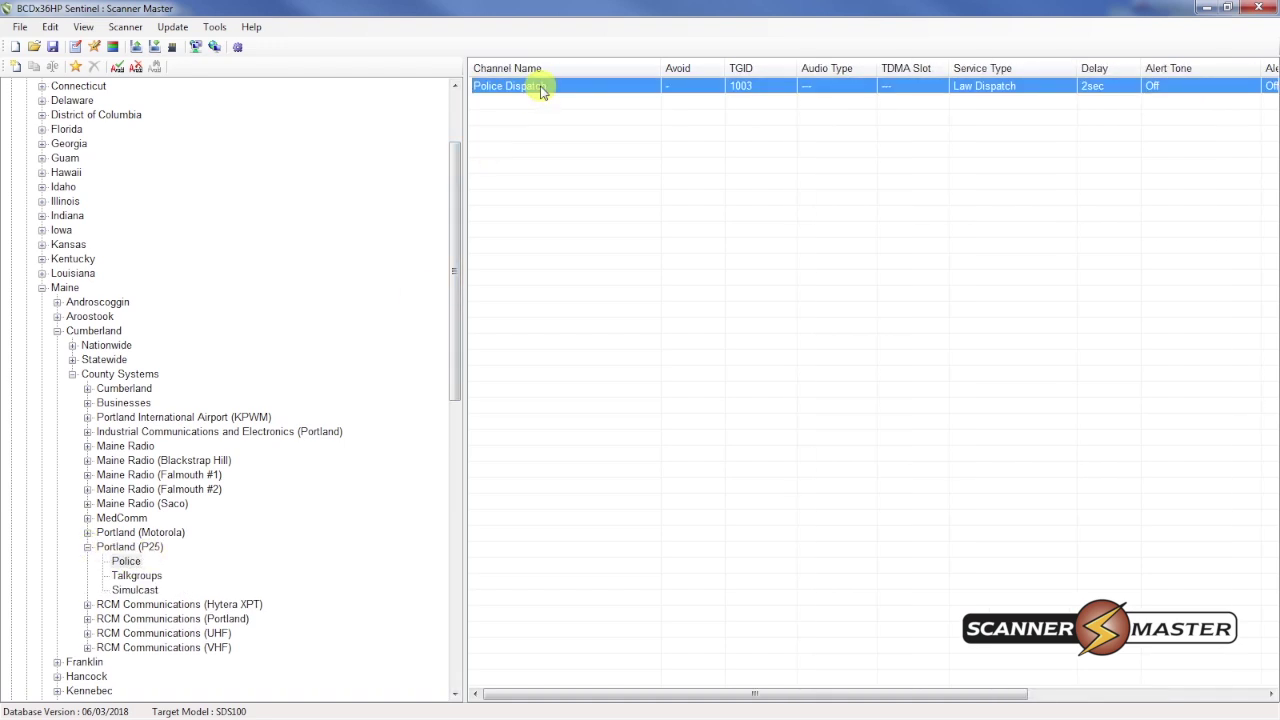
right_click(541, 90)
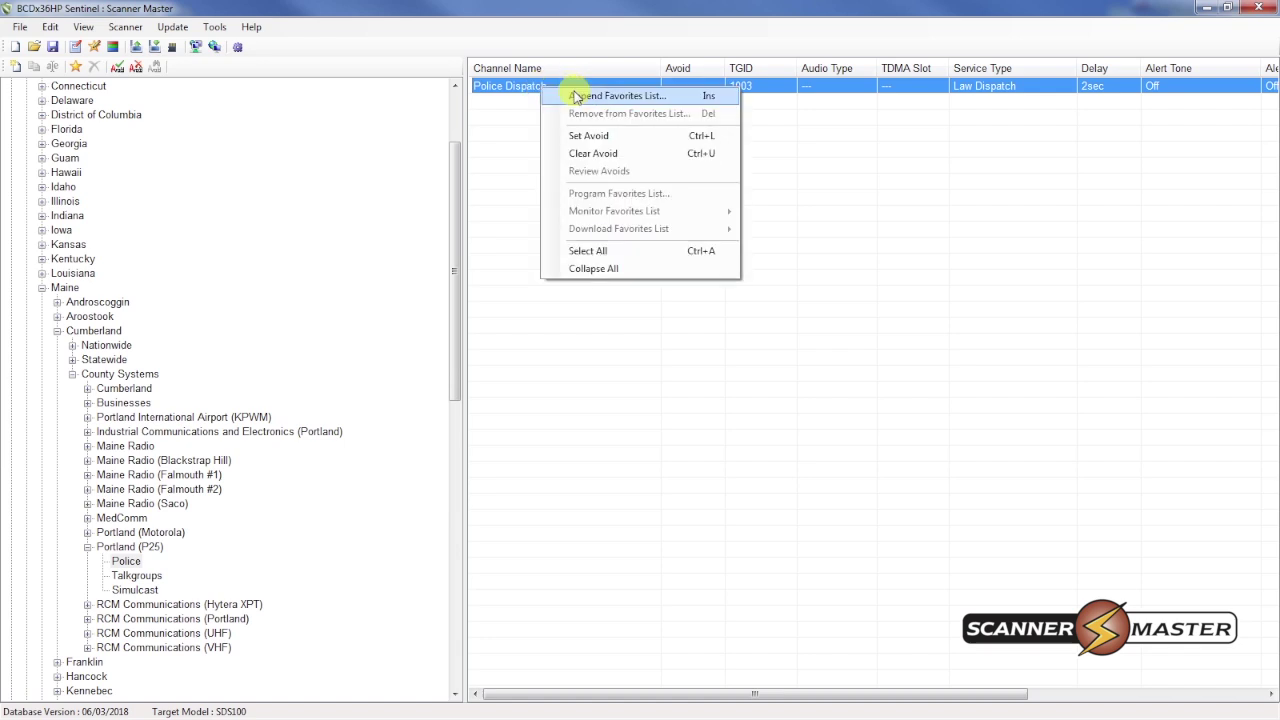
left_click(586, 95)
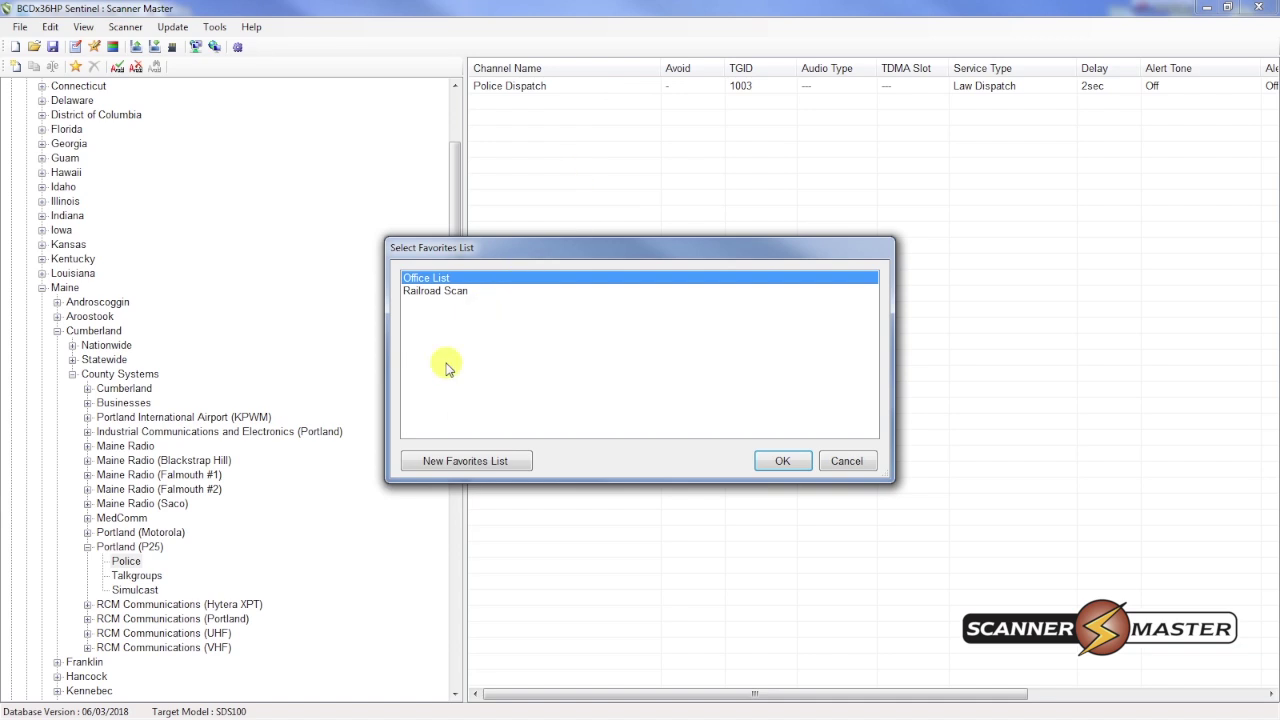
left_click(455, 461)
type("Portland")
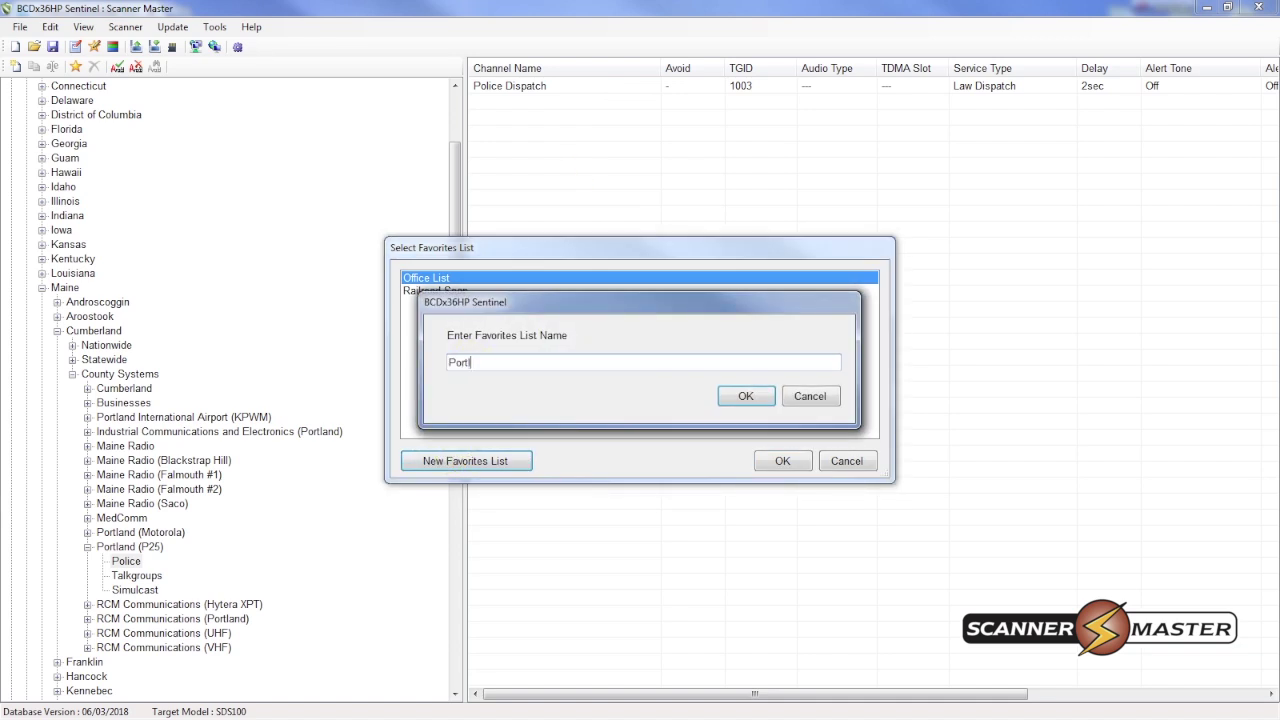
left_click(760, 397)
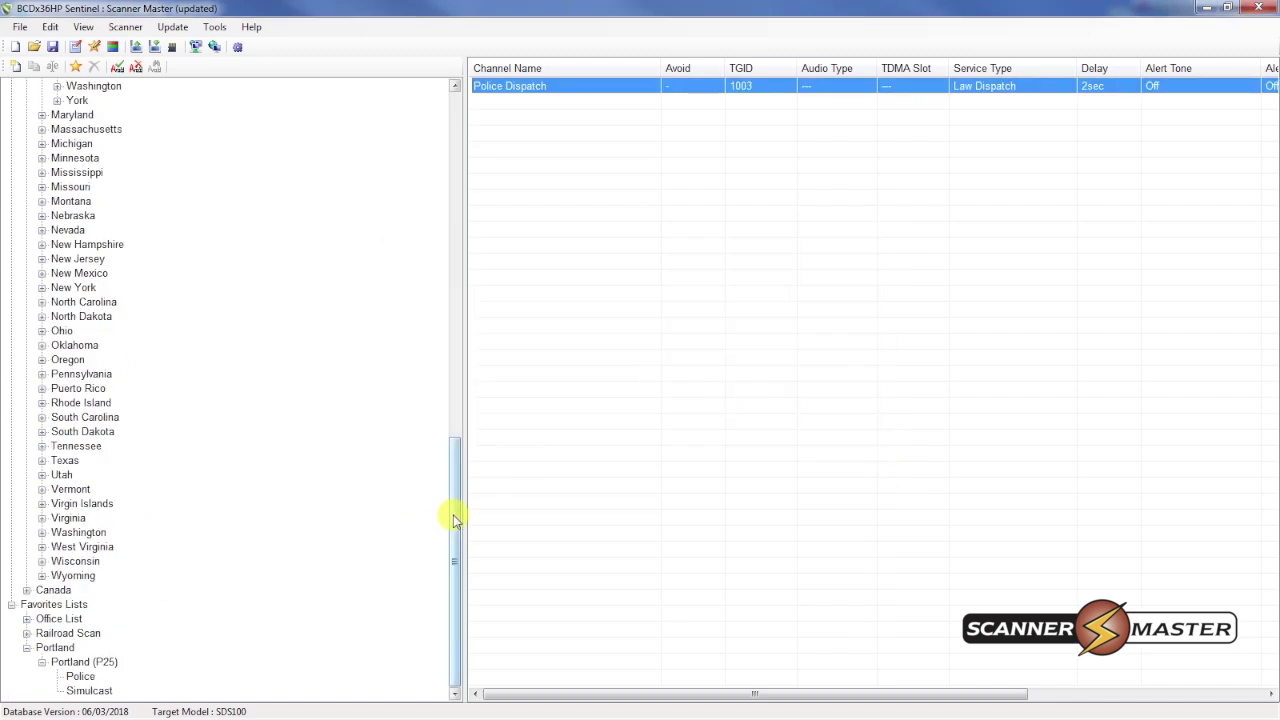
Step: Append the Portland (Motorola) Portland Police channels from Police (Patch to 154.695) through Police State Car to Car to the Portland favorites list
left_click_drag(451, 514, 458, 284)
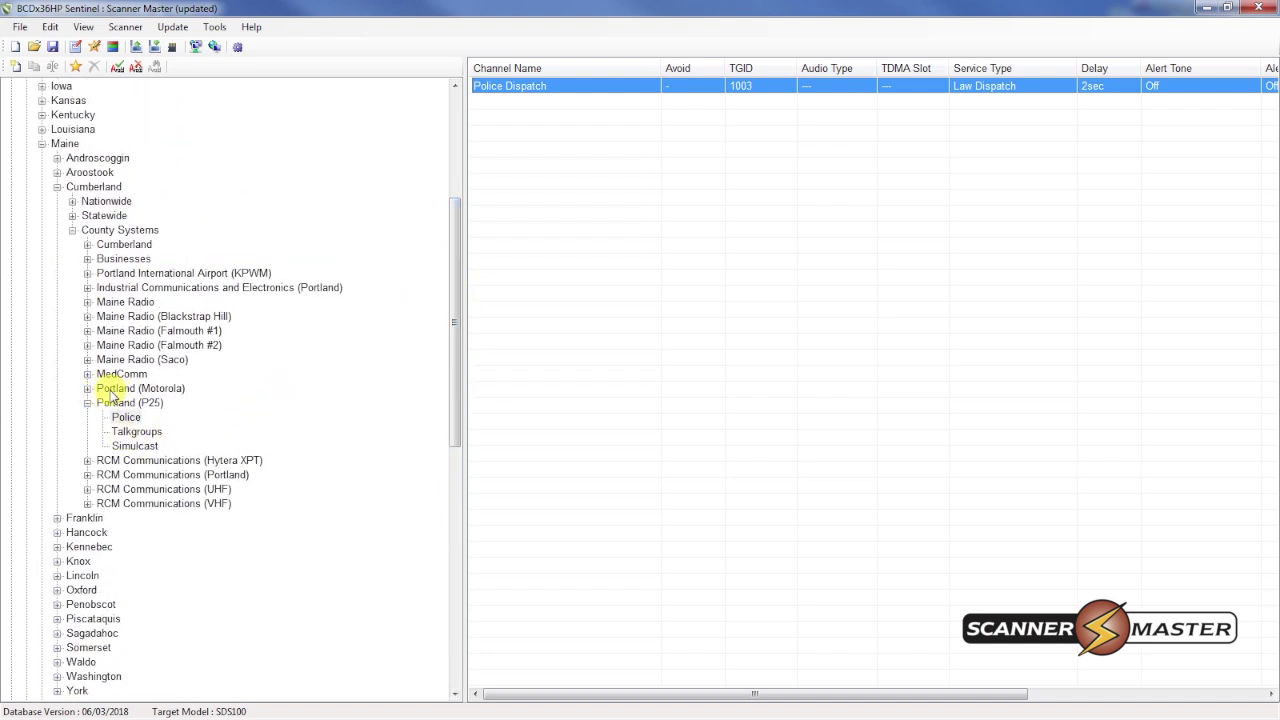
left_click(111, 393)
left_click(87, 388)
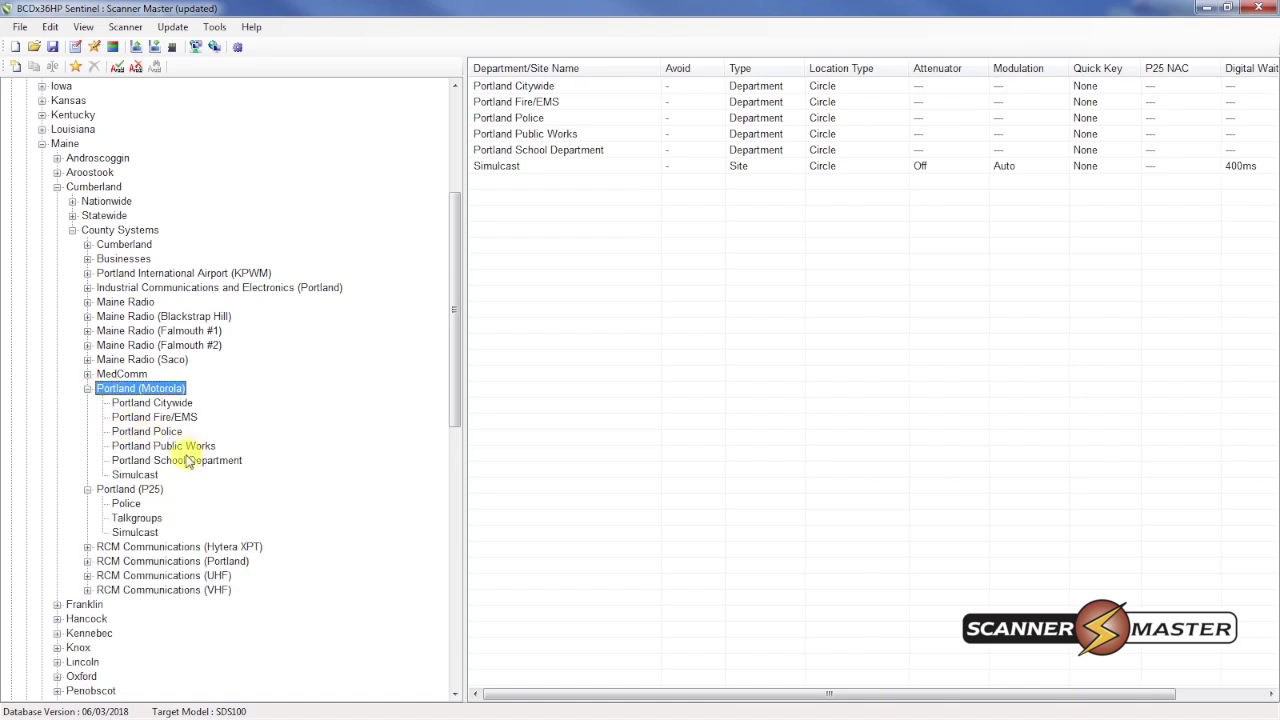
left_click(166, 432)
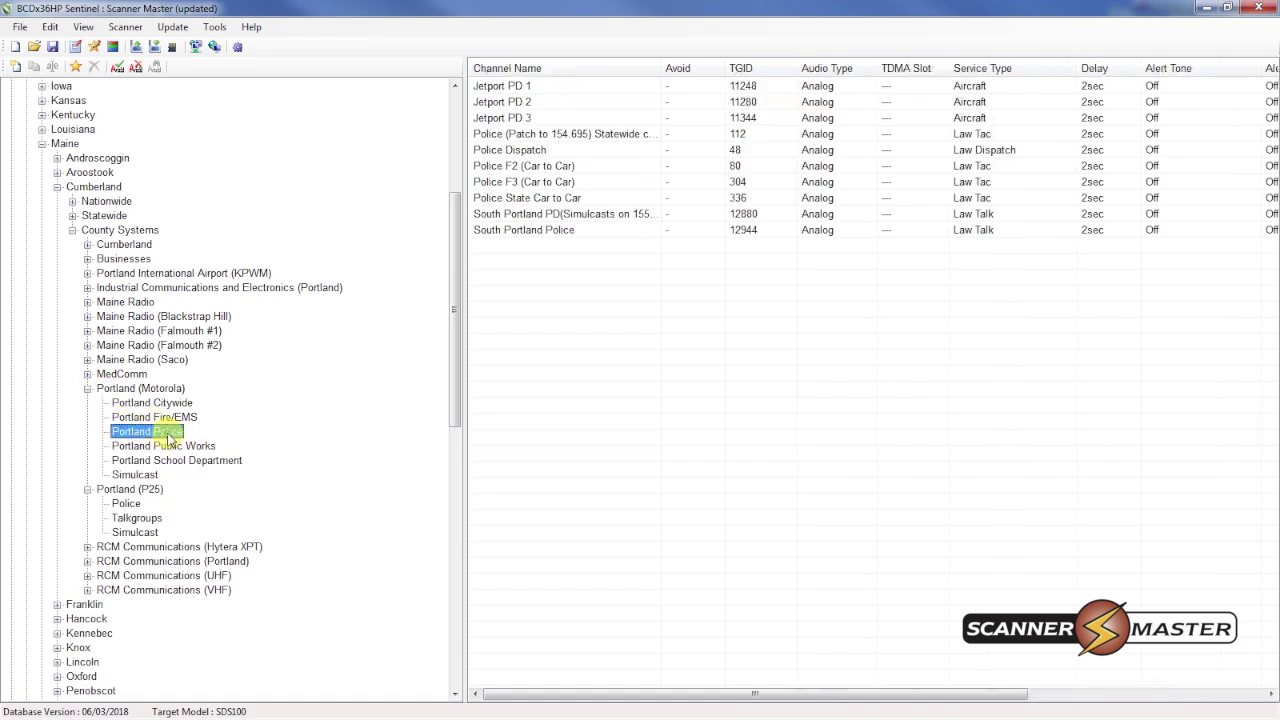
left_click(533, 134)
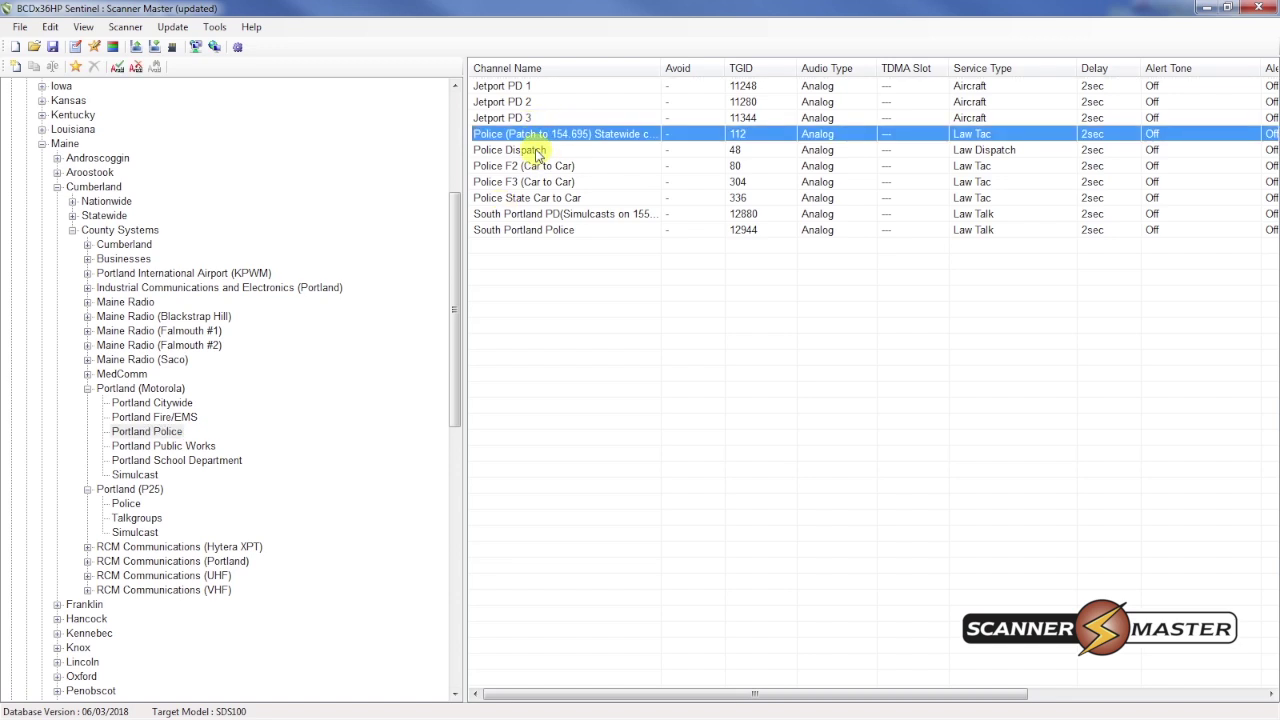
left_click_drag(537, 152, 547, 203)
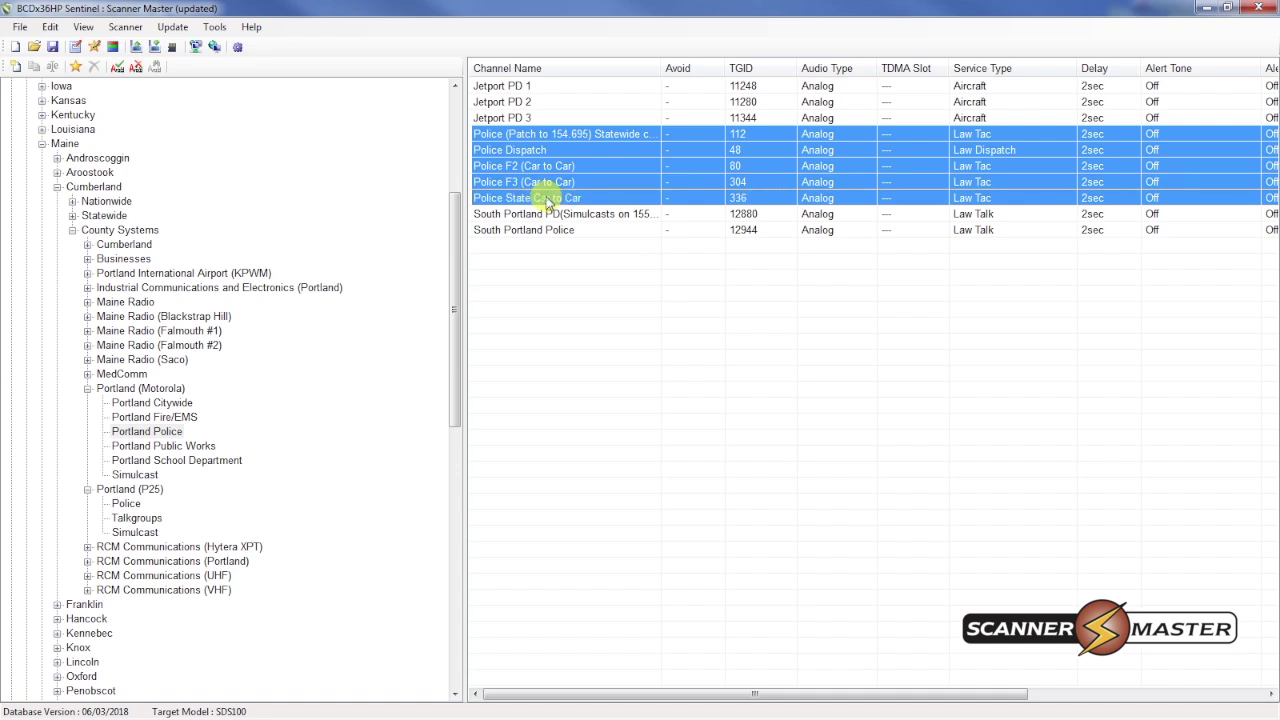
right_click(552, 168)
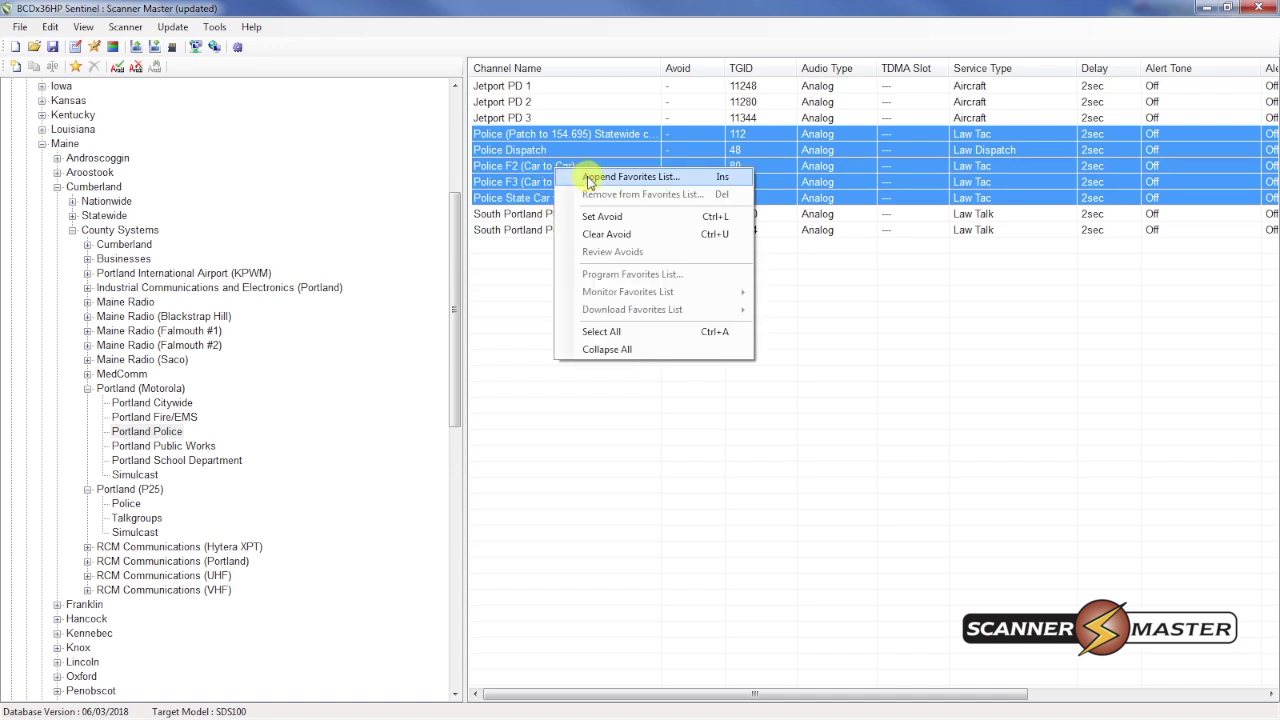
left_click(592, 178)
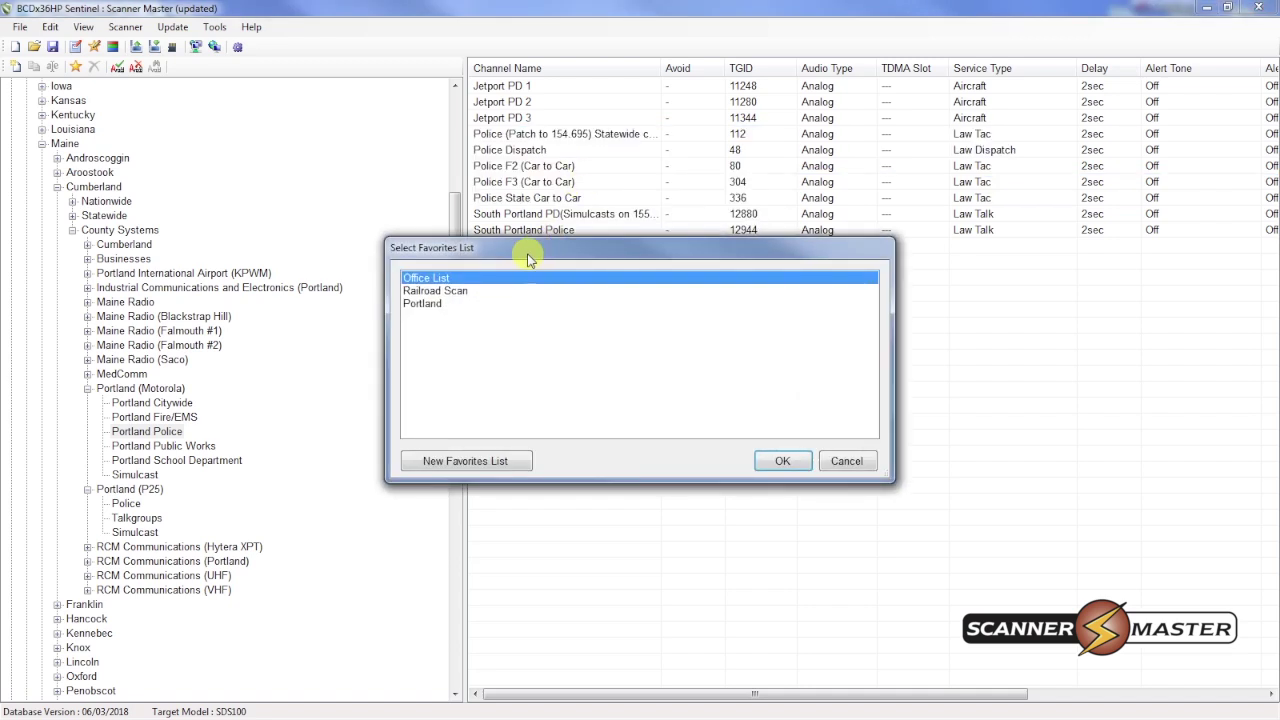
left_click(437, 305)
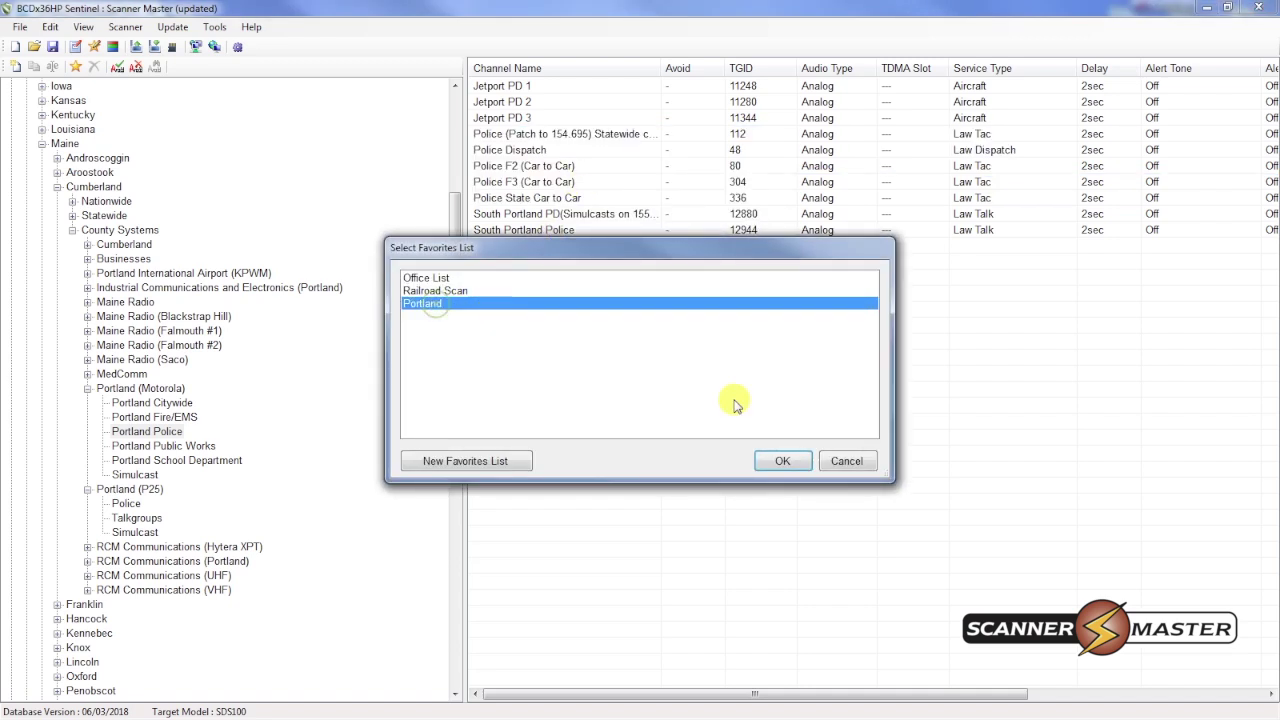
left_click(782, 463)
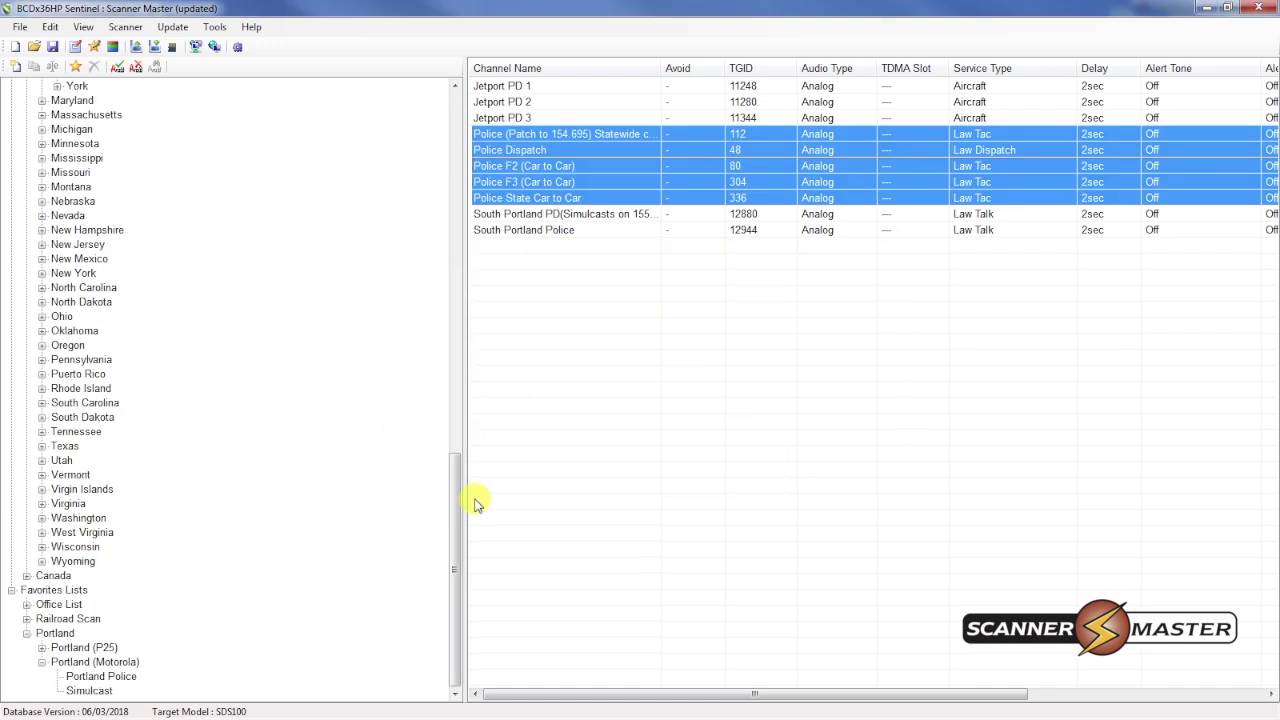
Step: Append the whole Portland Fire/EMS department of the Portland (Motorola) system to the Portland favorites list
left_click_drag(452, 520, 472, 288)
left_click(180, 331)
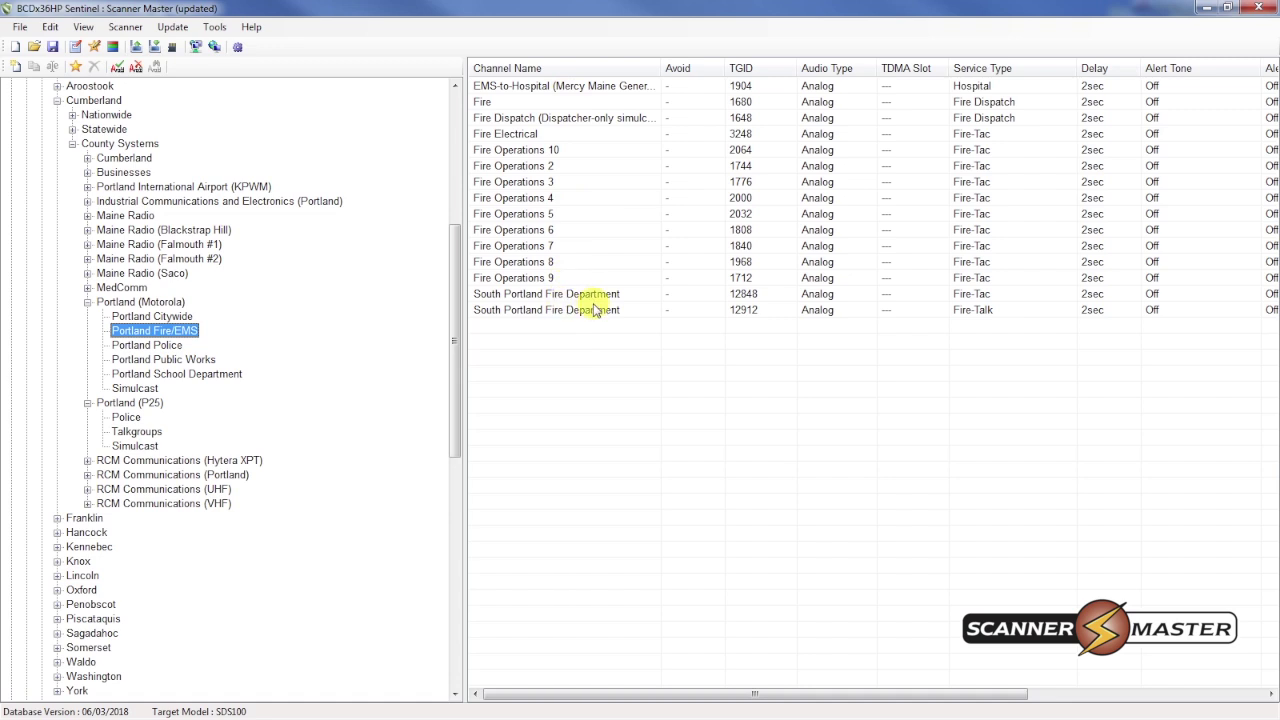
right_click(166, 334)
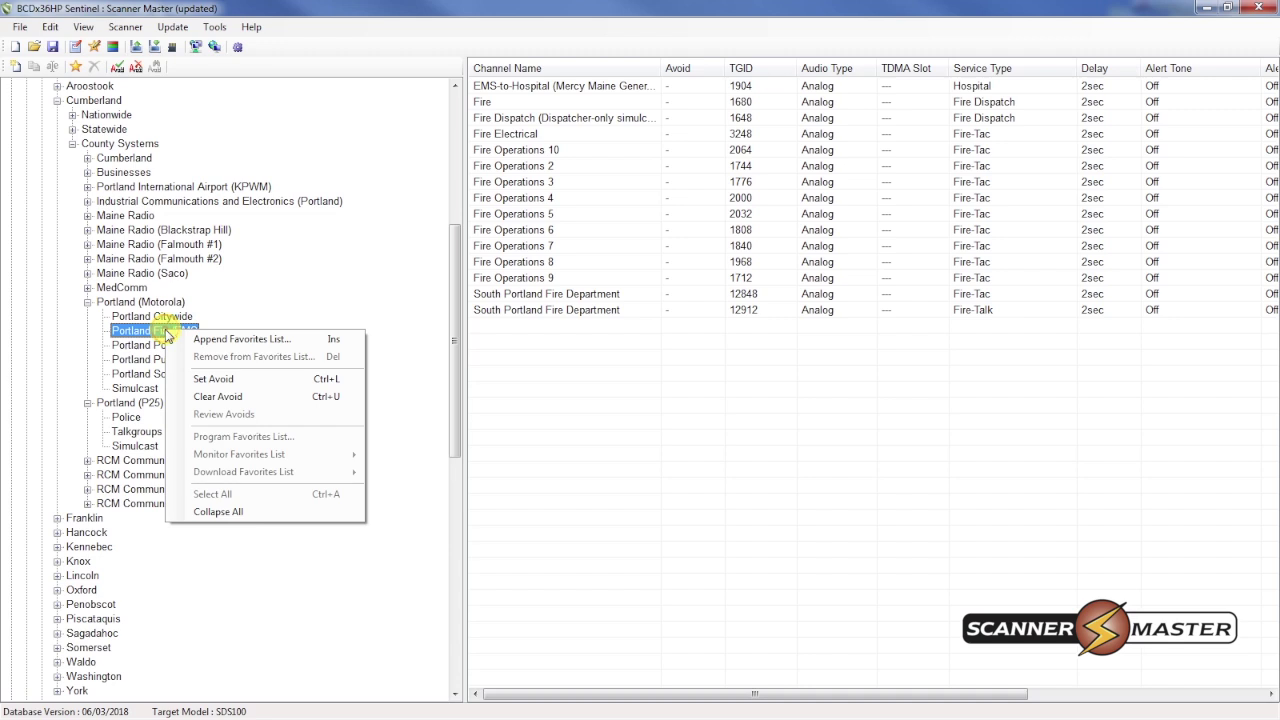
left_click(219, 341)
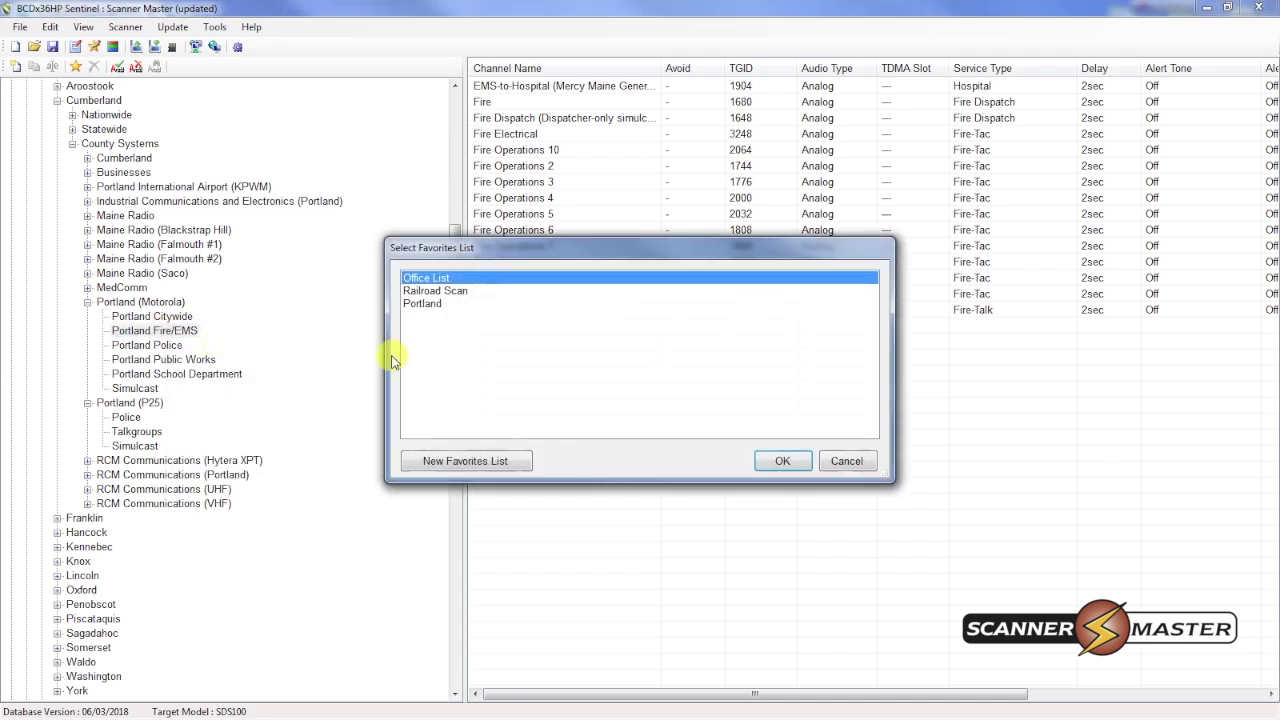
left_click(430, 305)
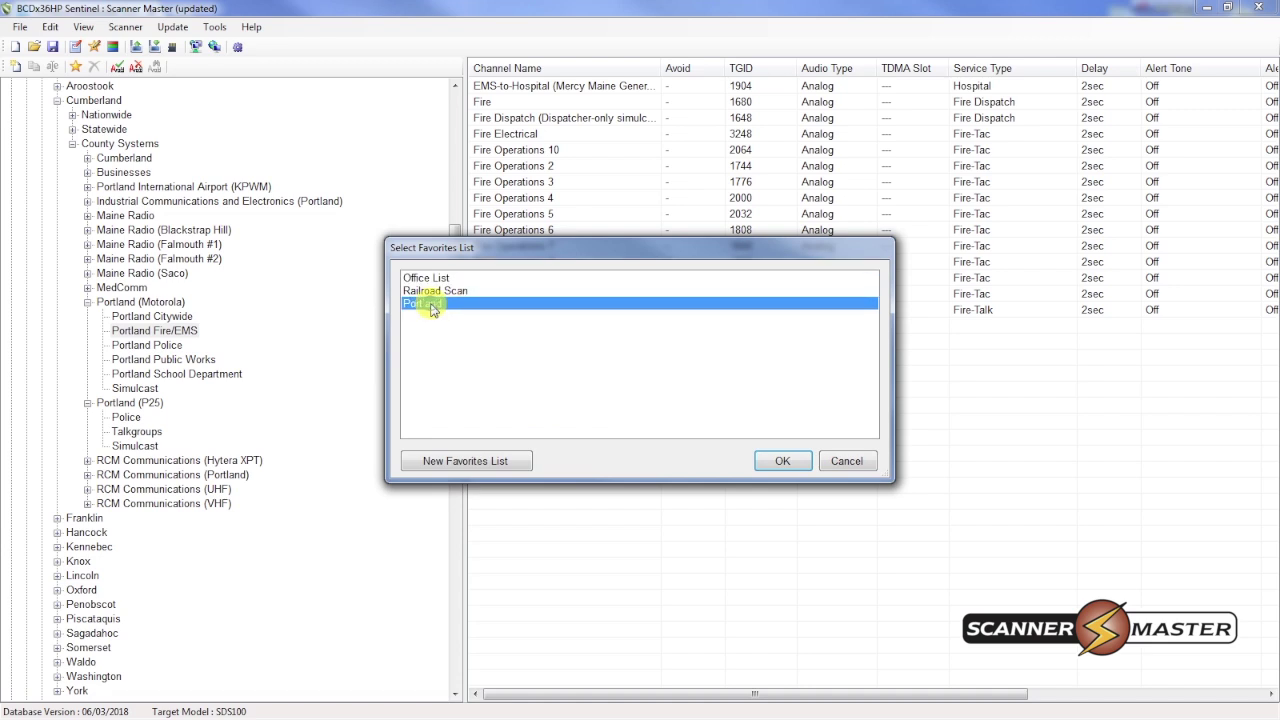
left_click(780, 461)
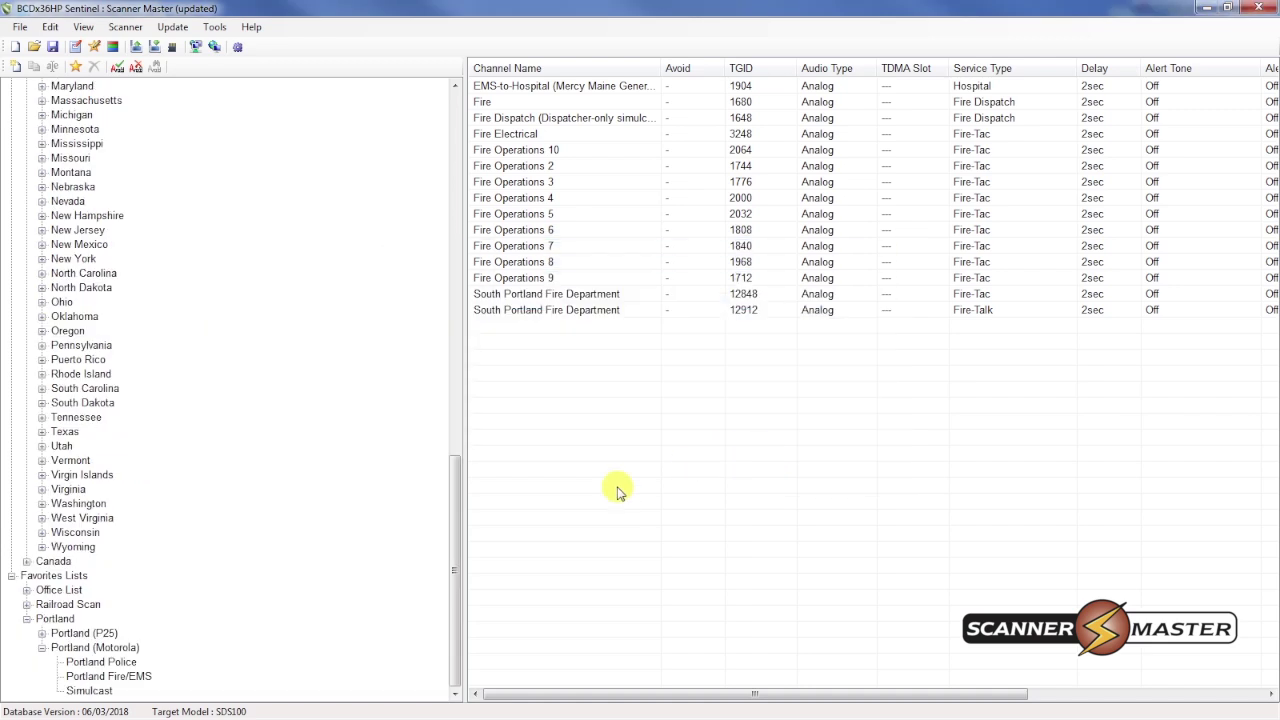
Step: Return to Cumberland's county systems in the database tree and collapse the Portland (Motorola) and Portland (P25) systems
left_click_drag(454, 555, 451, 320)
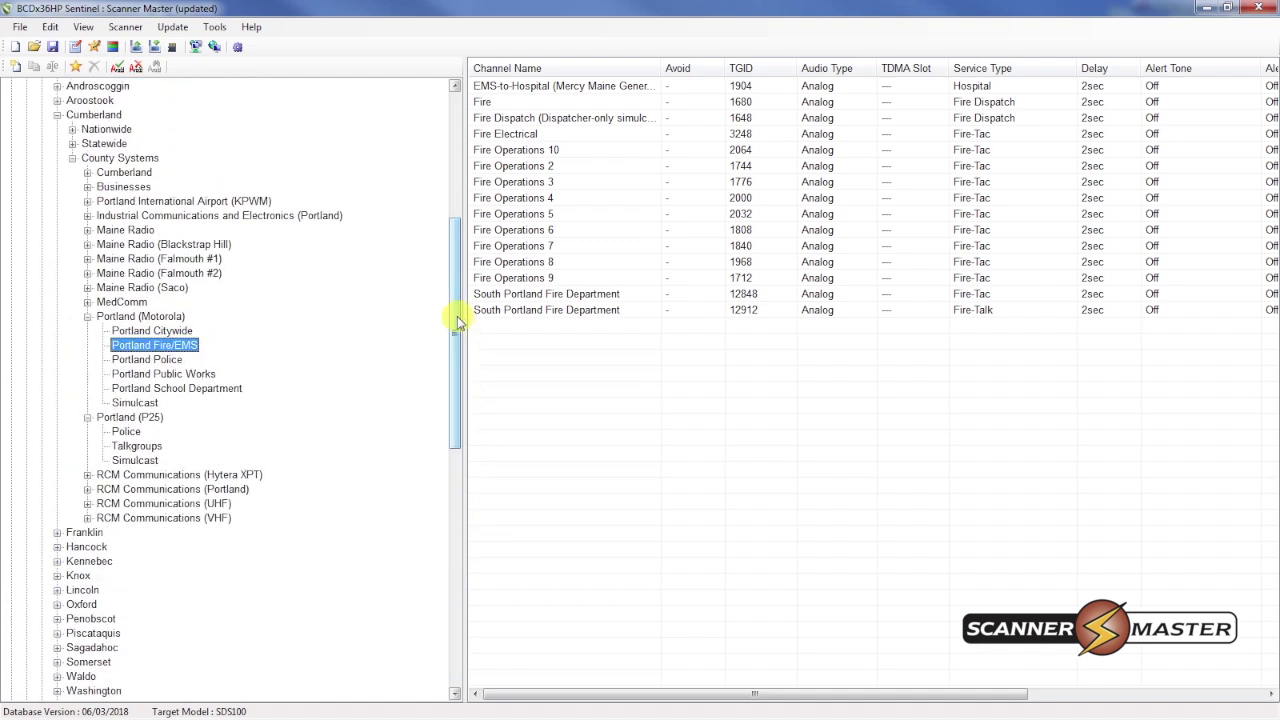
left_click(88, 316)
left_click(88, 331)
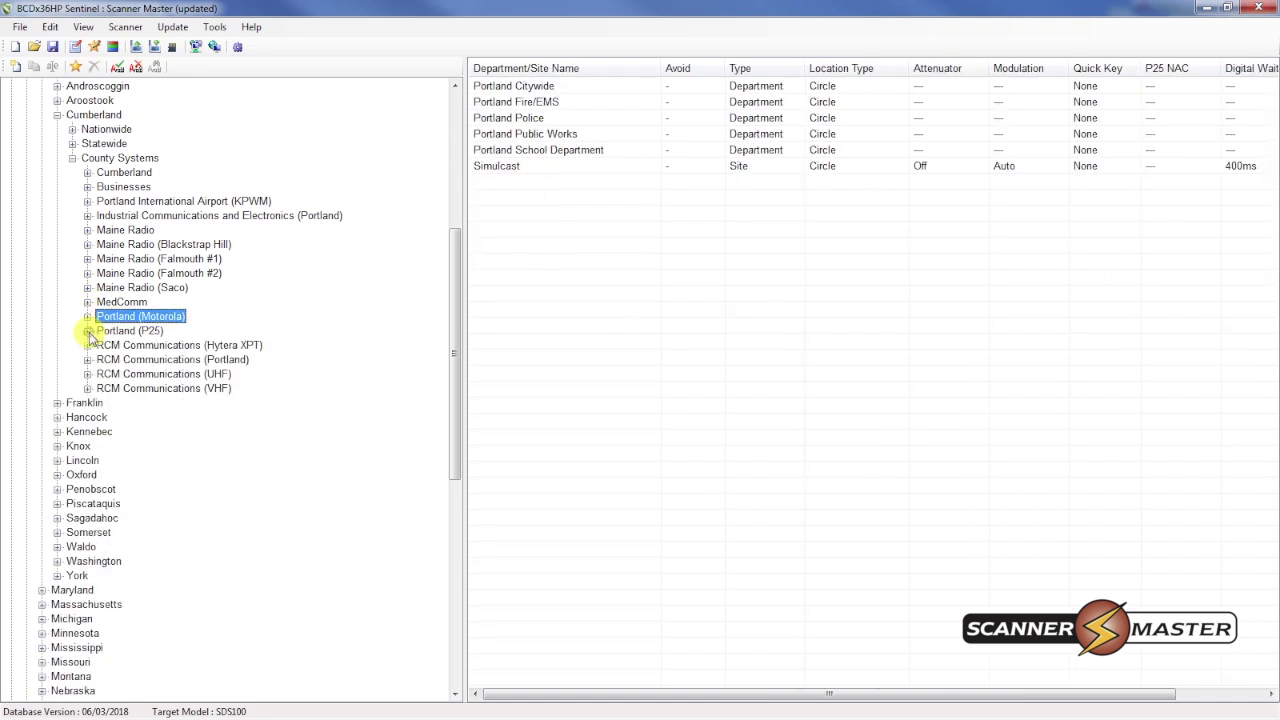
left_click(72, 159)
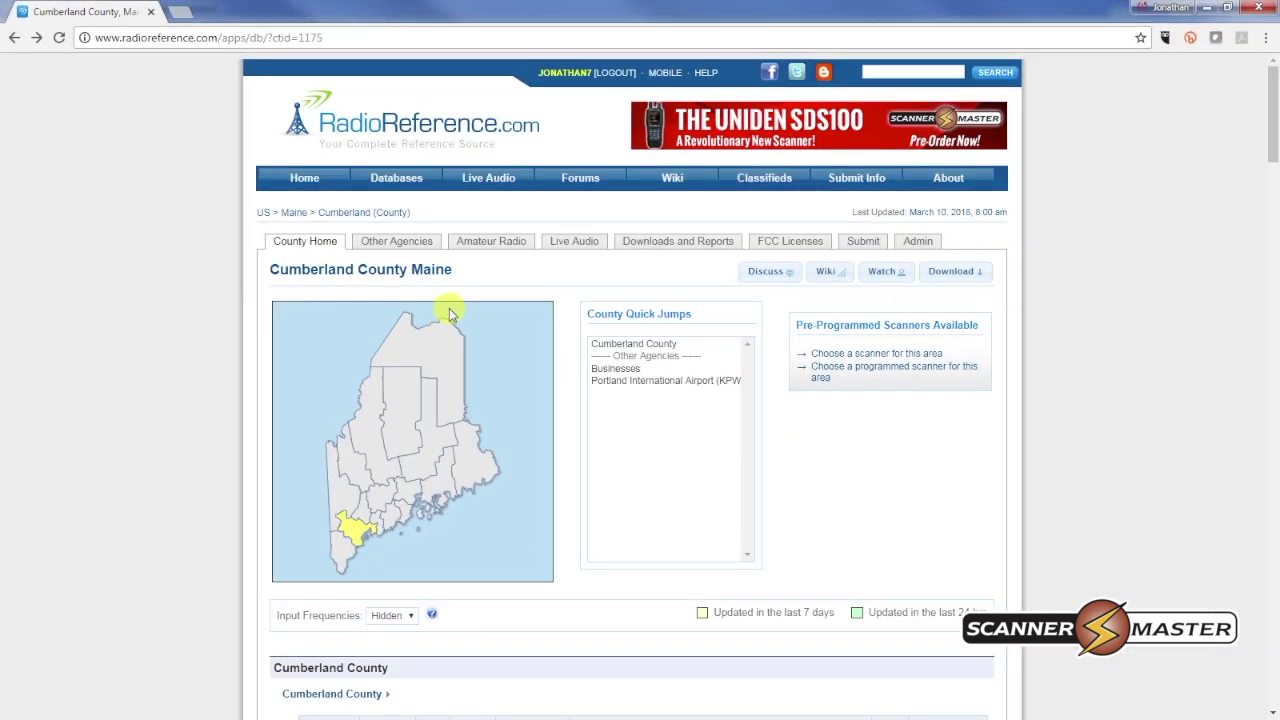
Step: Switch to the RadioReference page for Cumberland County and examine the conventional frequencies listed by town
scroll(455, 320, "down", 3)
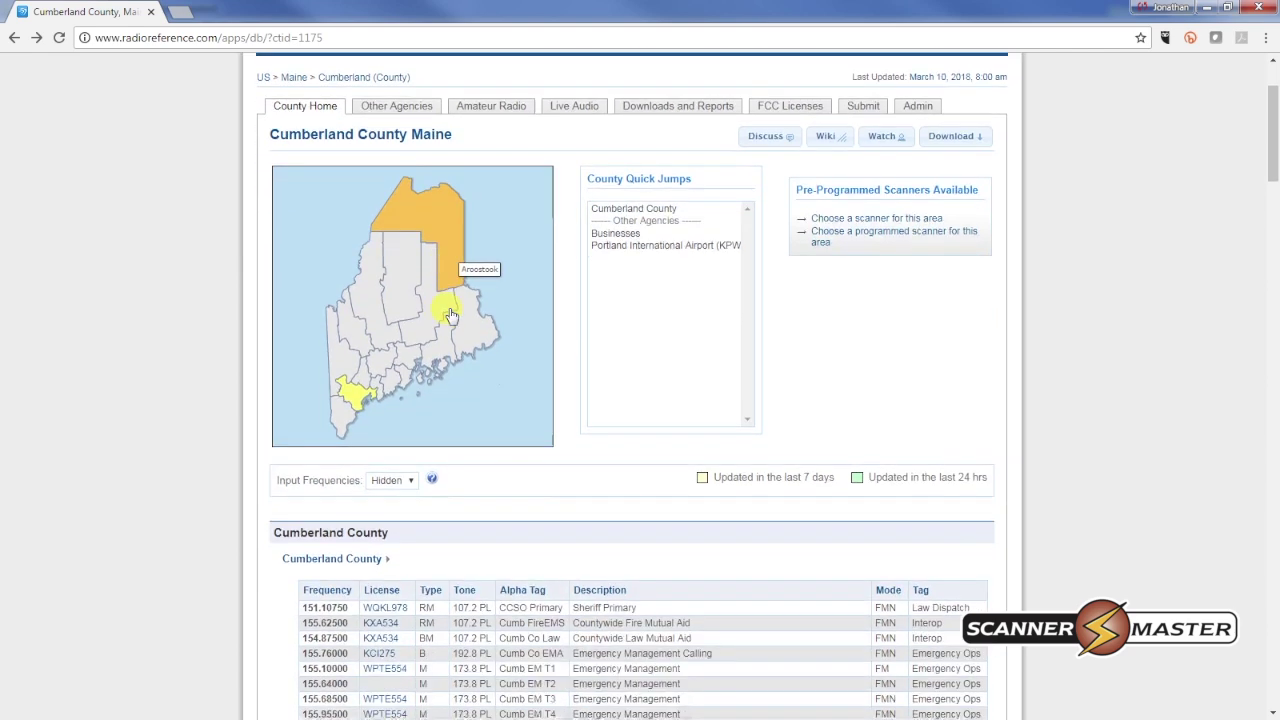
scroll(459, 325, "down", 6)
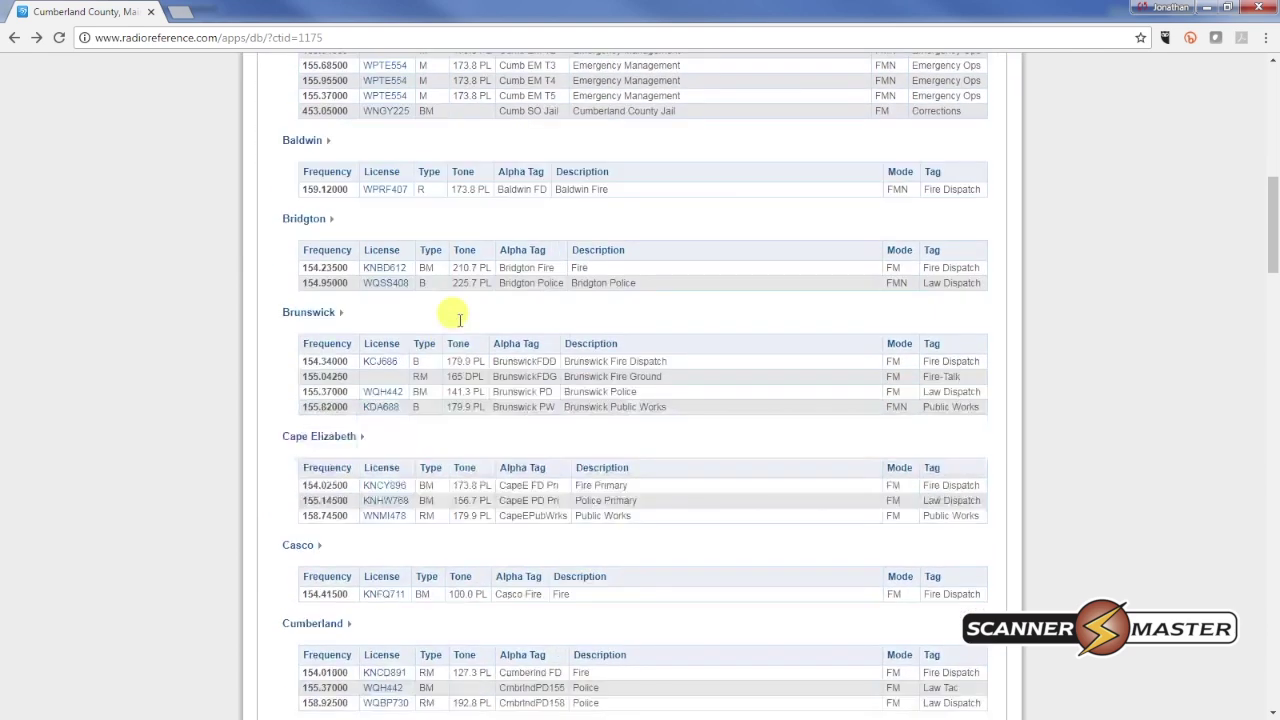
scroll(459, 325, "down", 3)
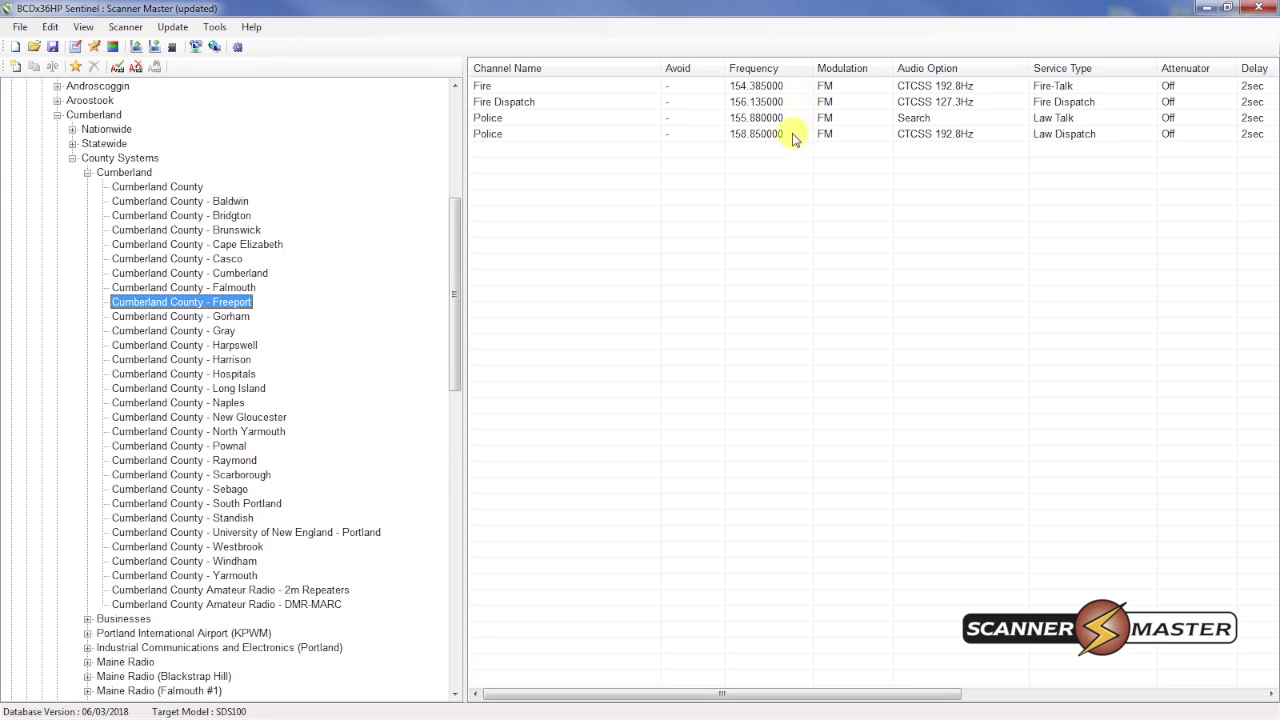
Step: Append the Cumberland County - Freeport department to the Portland favorites list
right_click(218, 306)
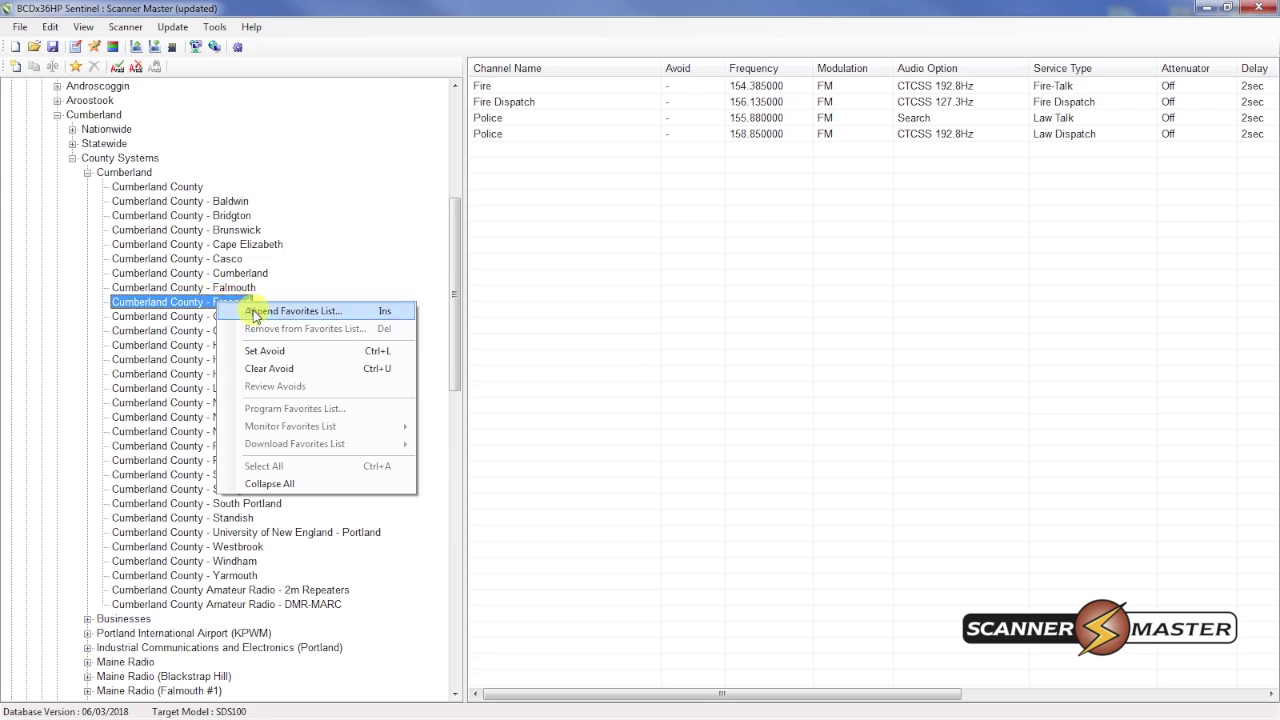
left_click(252, 312)
left_click(418, 303)
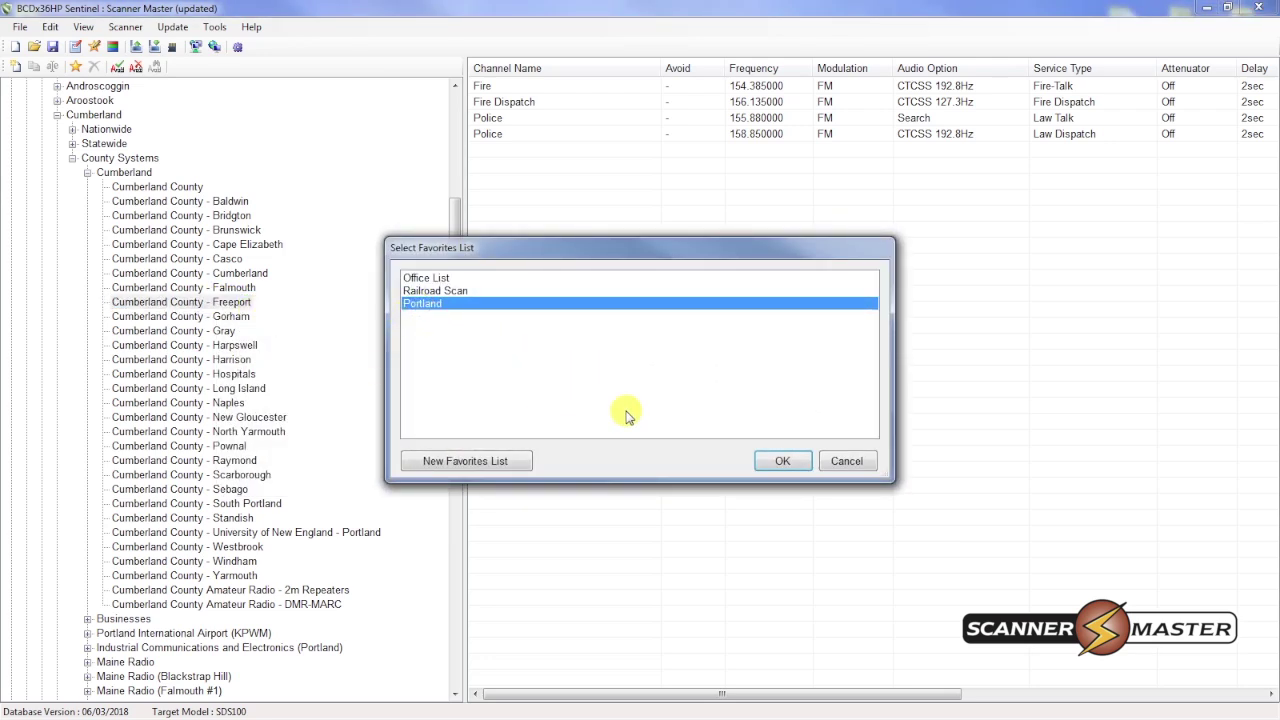
left_click(757, 462)
Step: Collapse the state of Maine in the database tree and go to the Portland list under Favorites Lists
left_click_drag(455, 555, 466, 177)
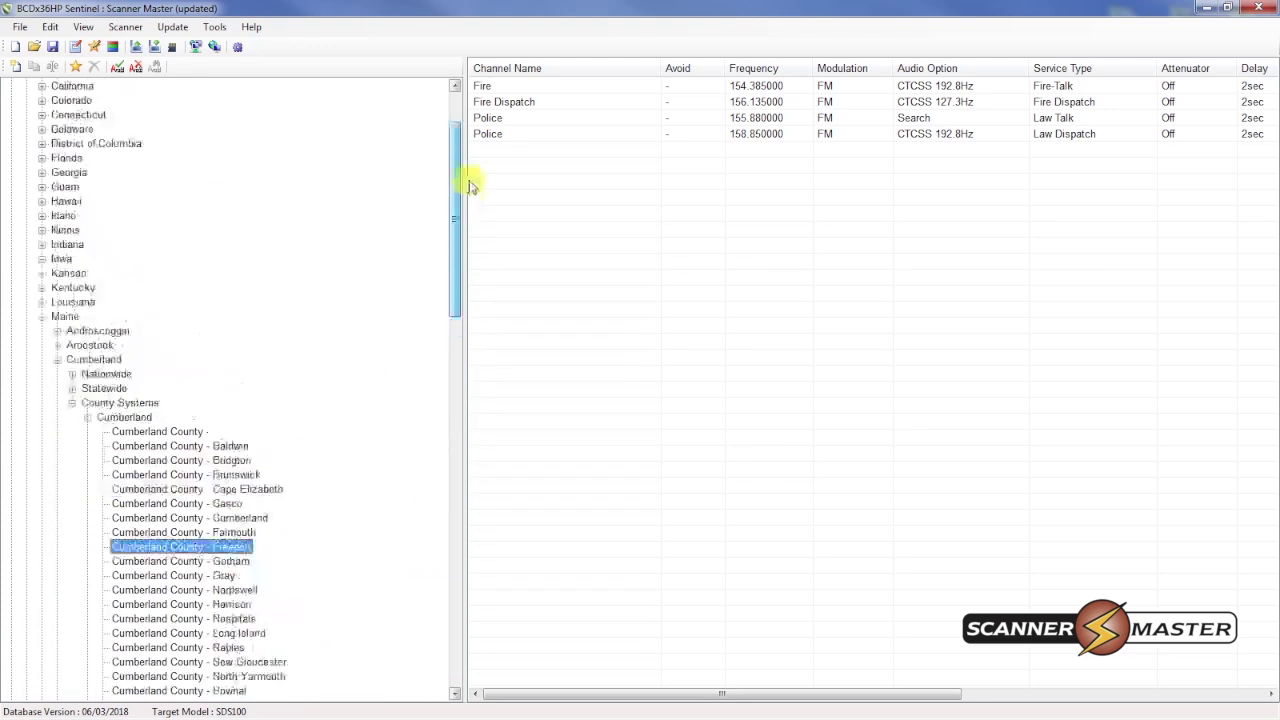
left_click(42, 316)
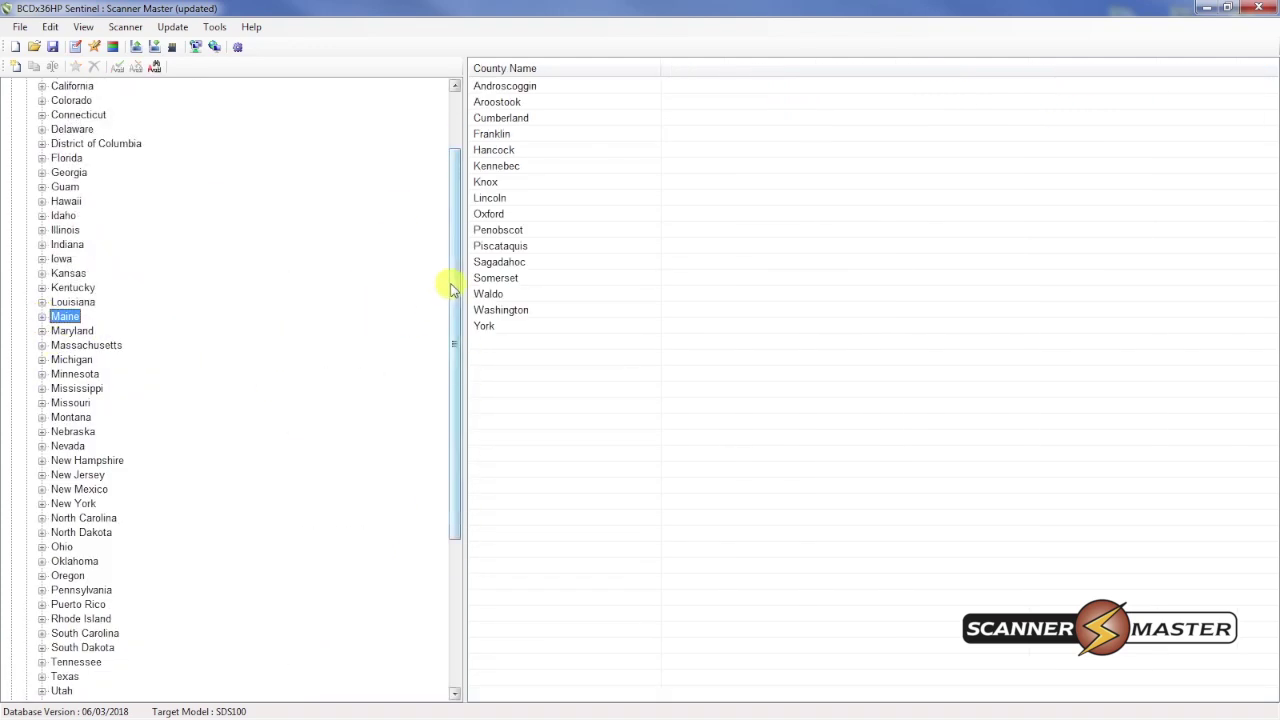
left_click_drag(449, 284, 449, 537)
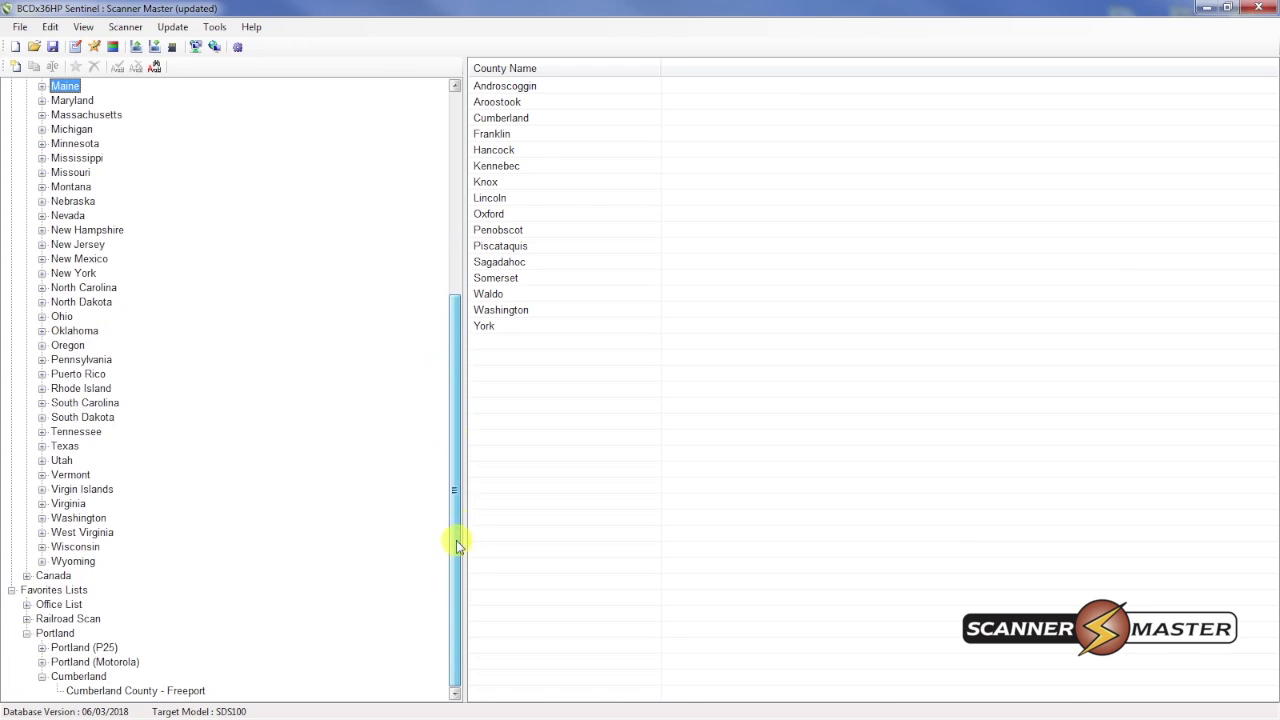
left_click(60, 638)
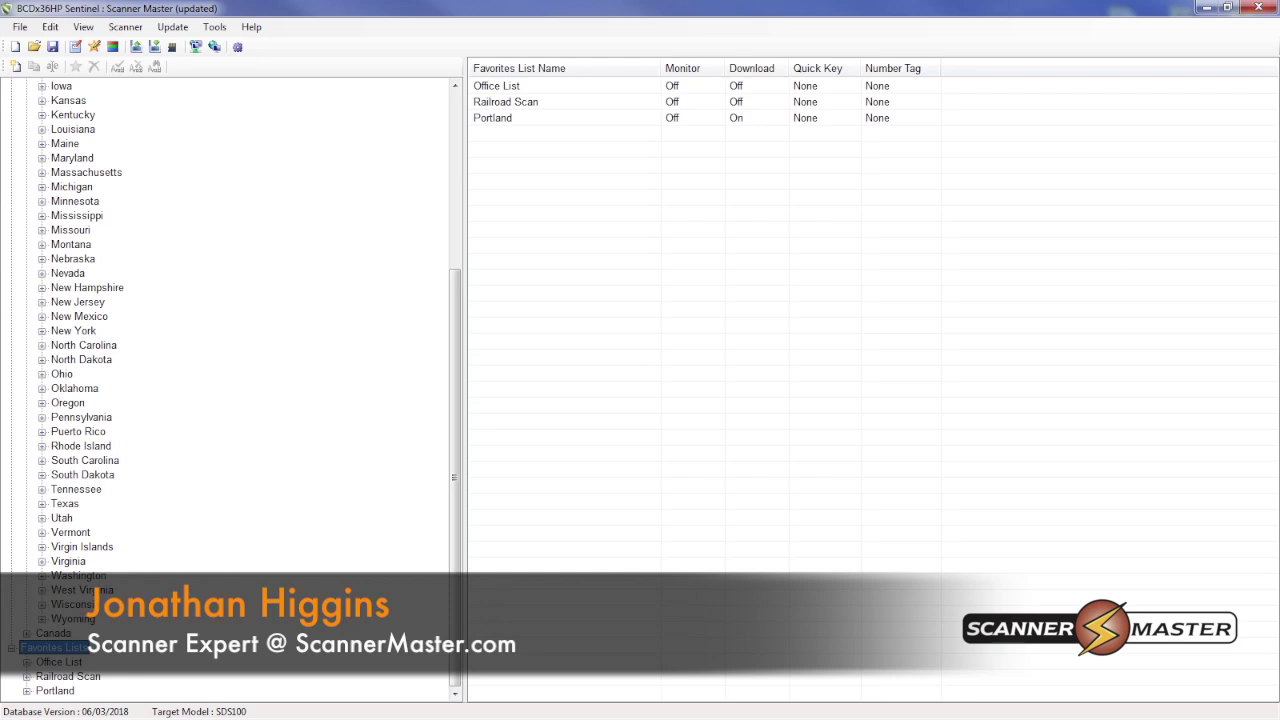
Step: Edit the profile's scan selection so the Portland favorites list has Monitor set to On, and close the profile
left_click(50, 27)
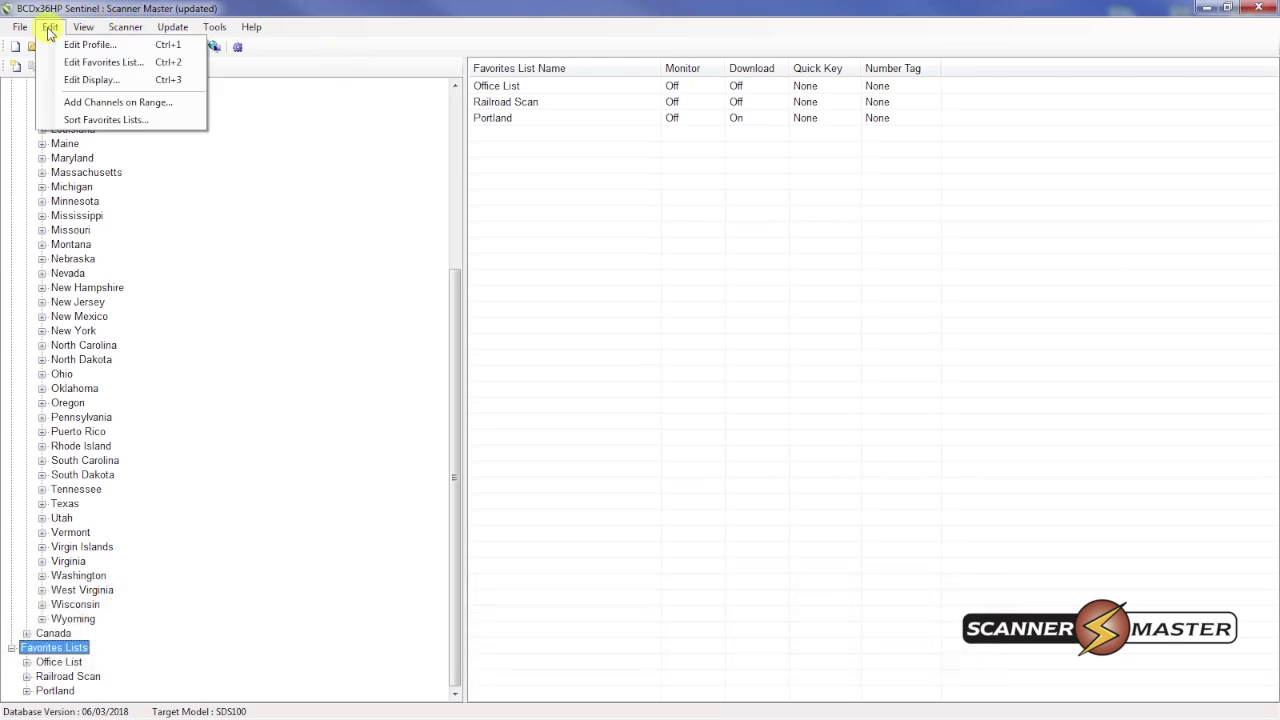
left_click(66, 45)
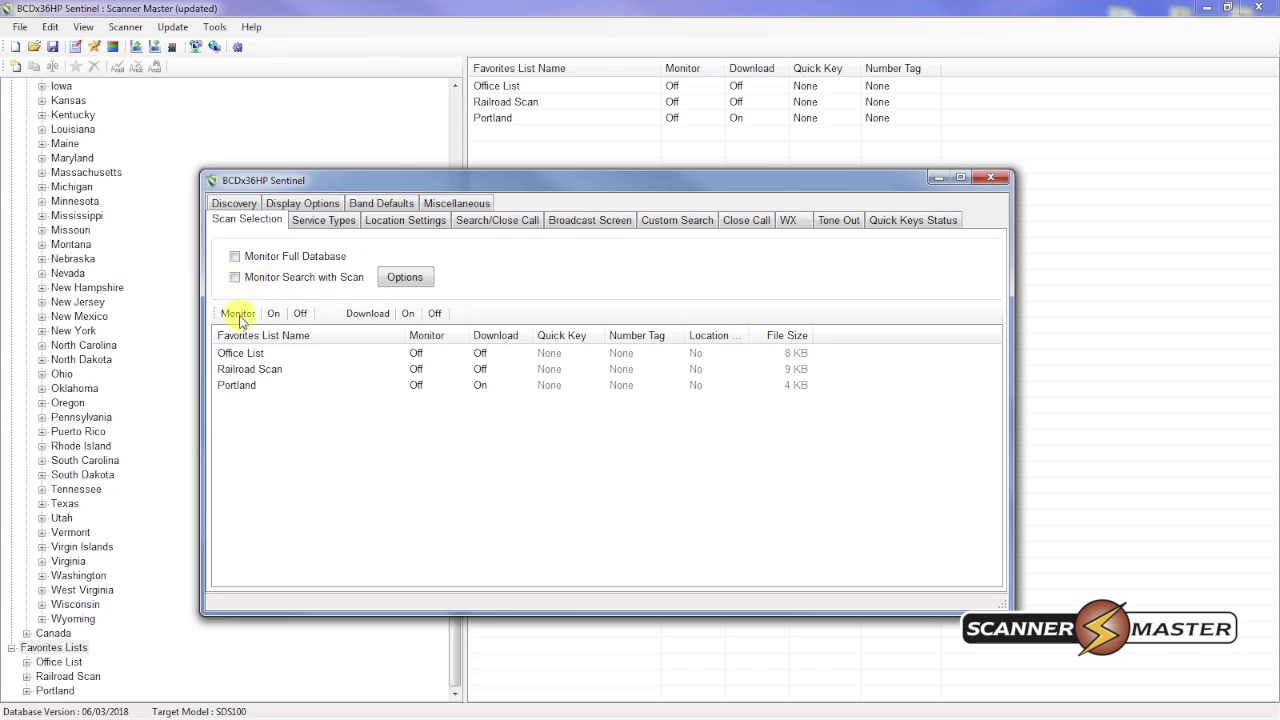
left_click(248, 389)
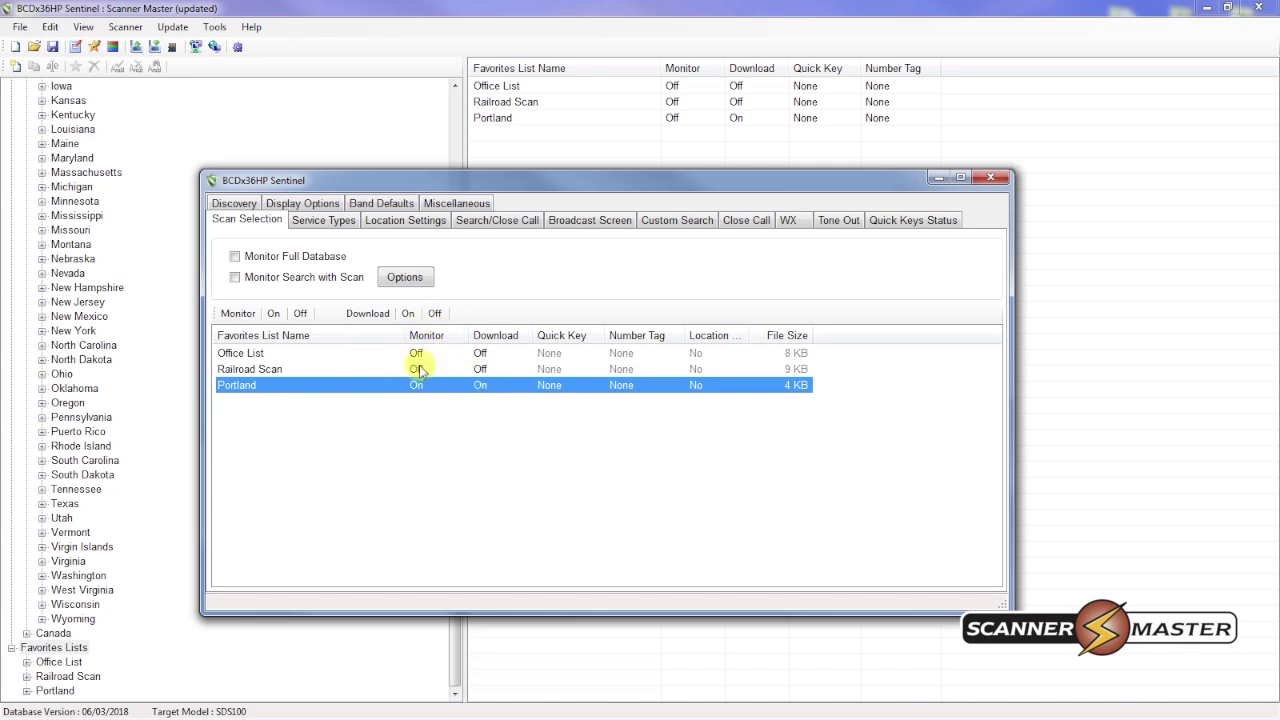
left_click(264, 369)
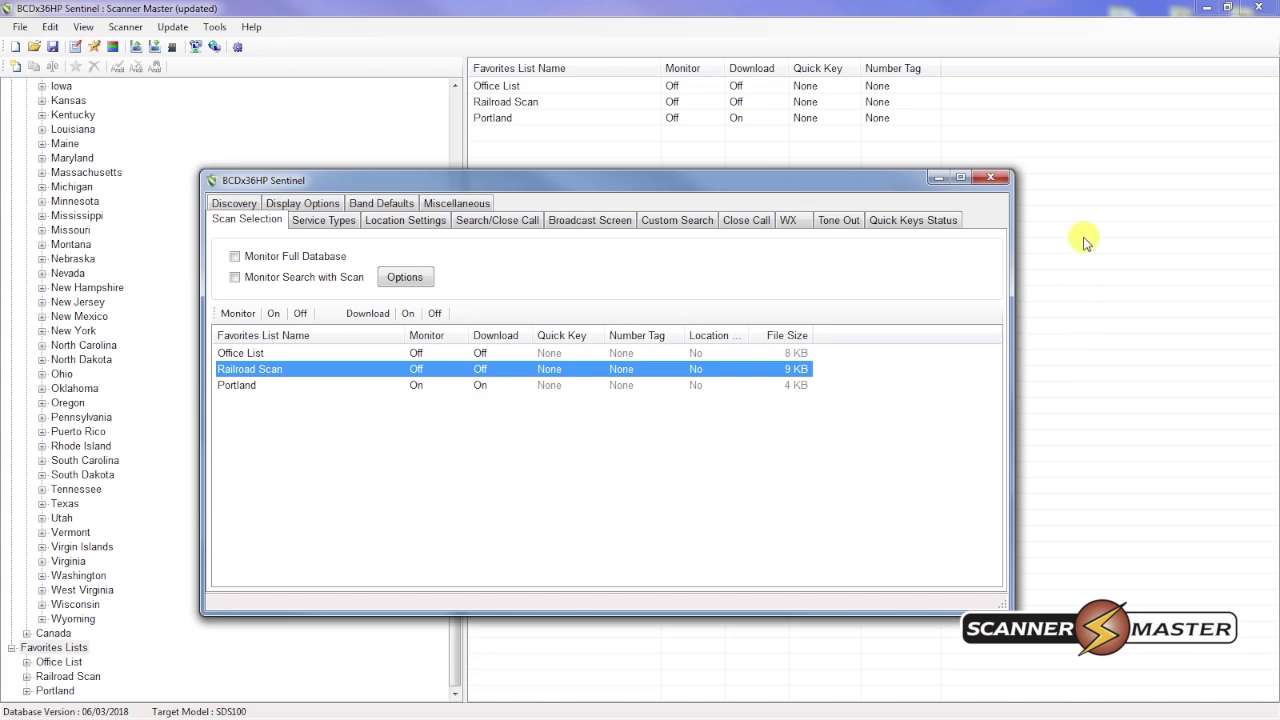
left_click(996, 179)
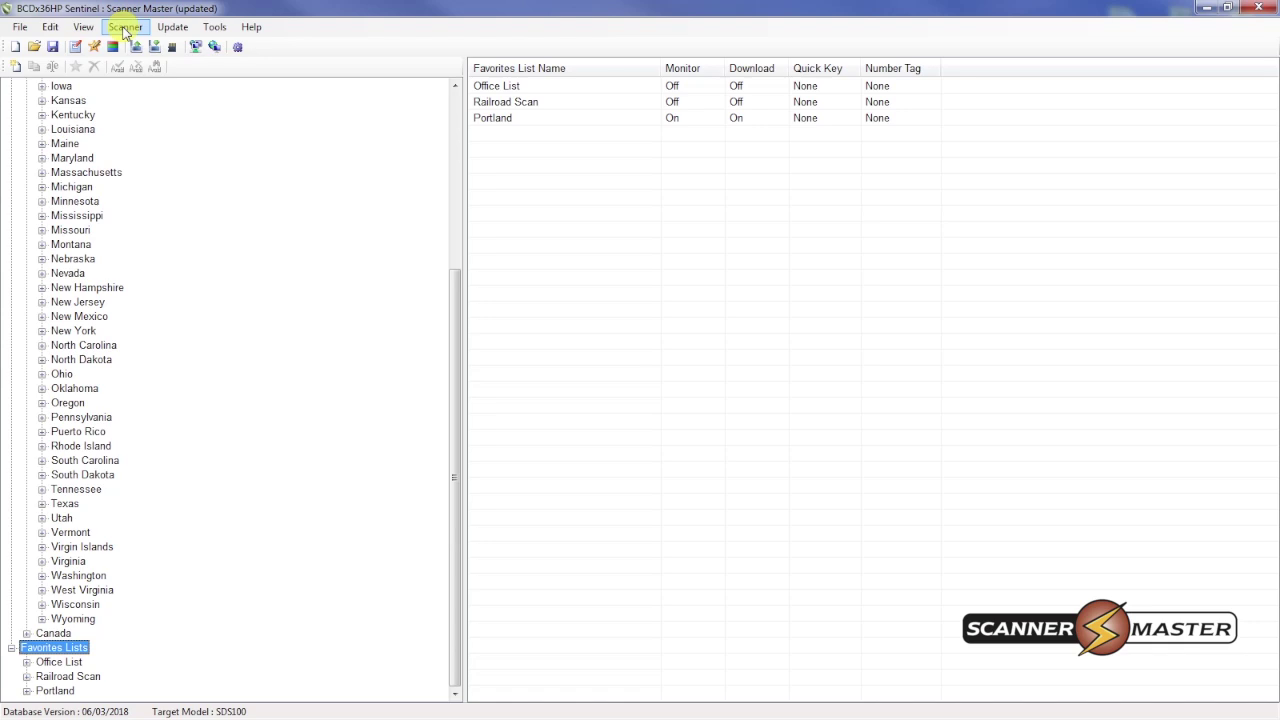
Step: Write the profile and favorites lists to the Uniden SDS100 without erasing its existing lists or forcing a full database write
left_click(125, 30)
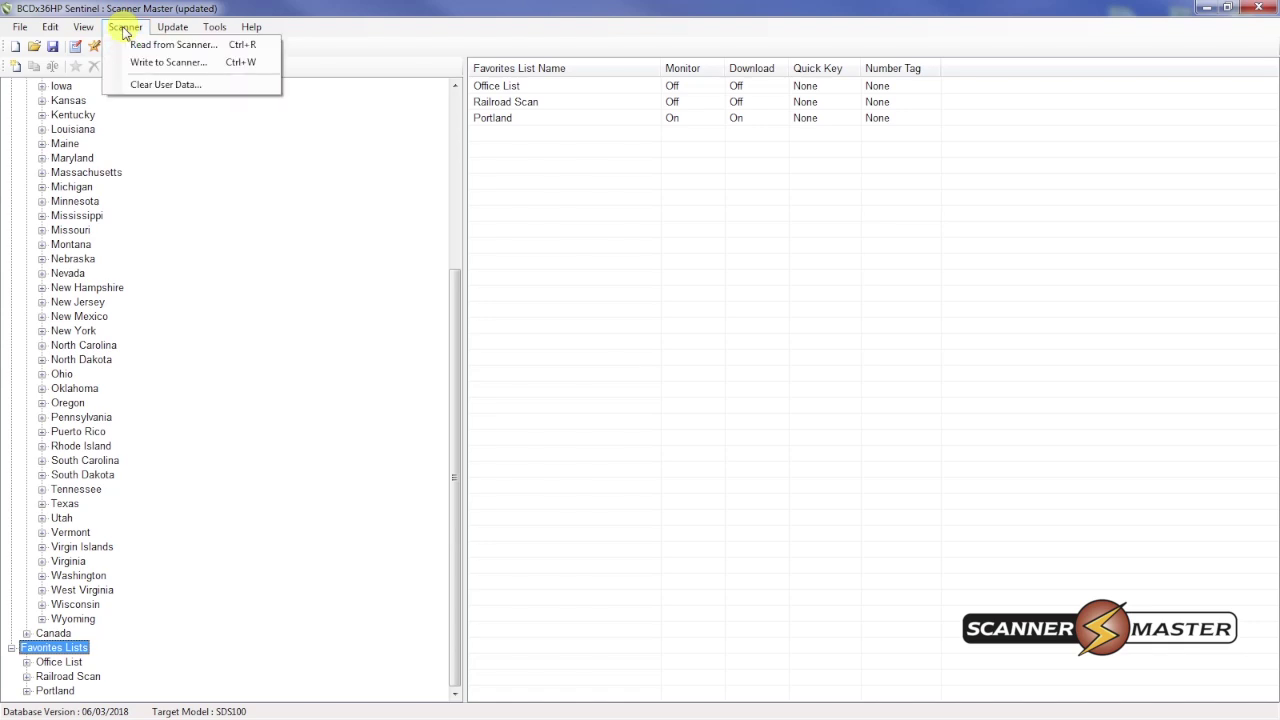
left_click(160, 62)
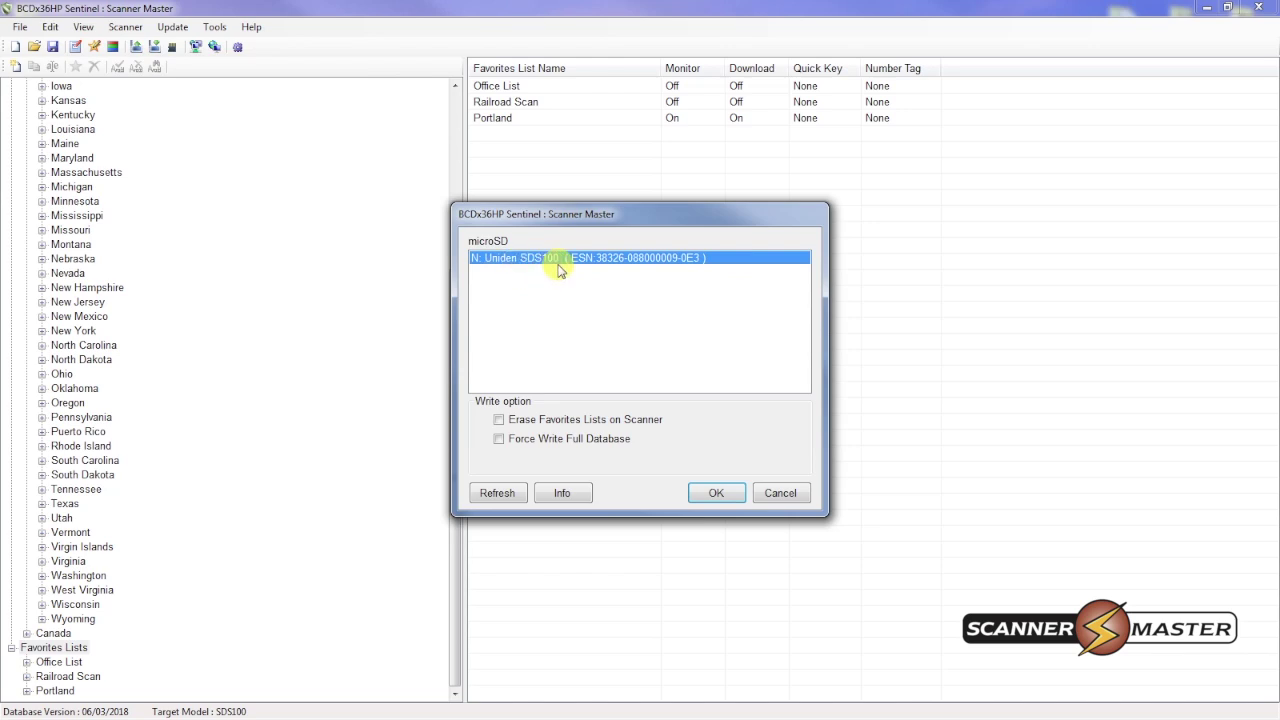
left_click(710, 492)
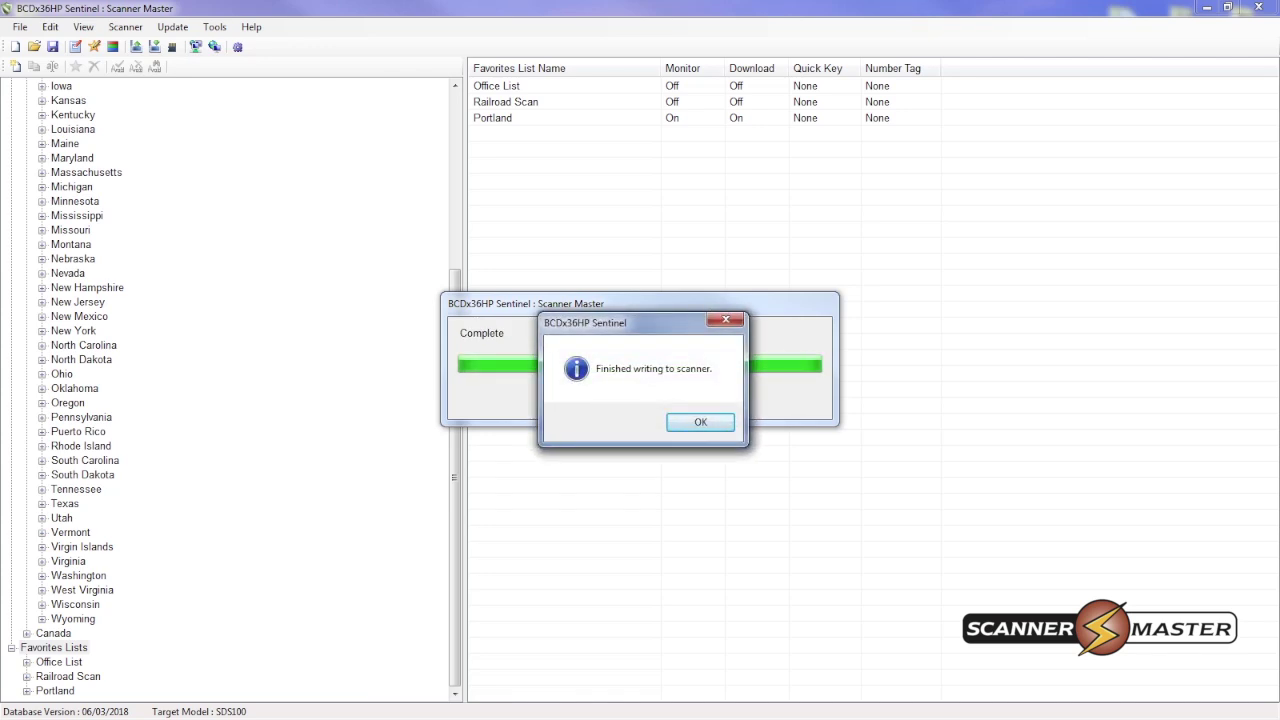
left_click(702, 424)
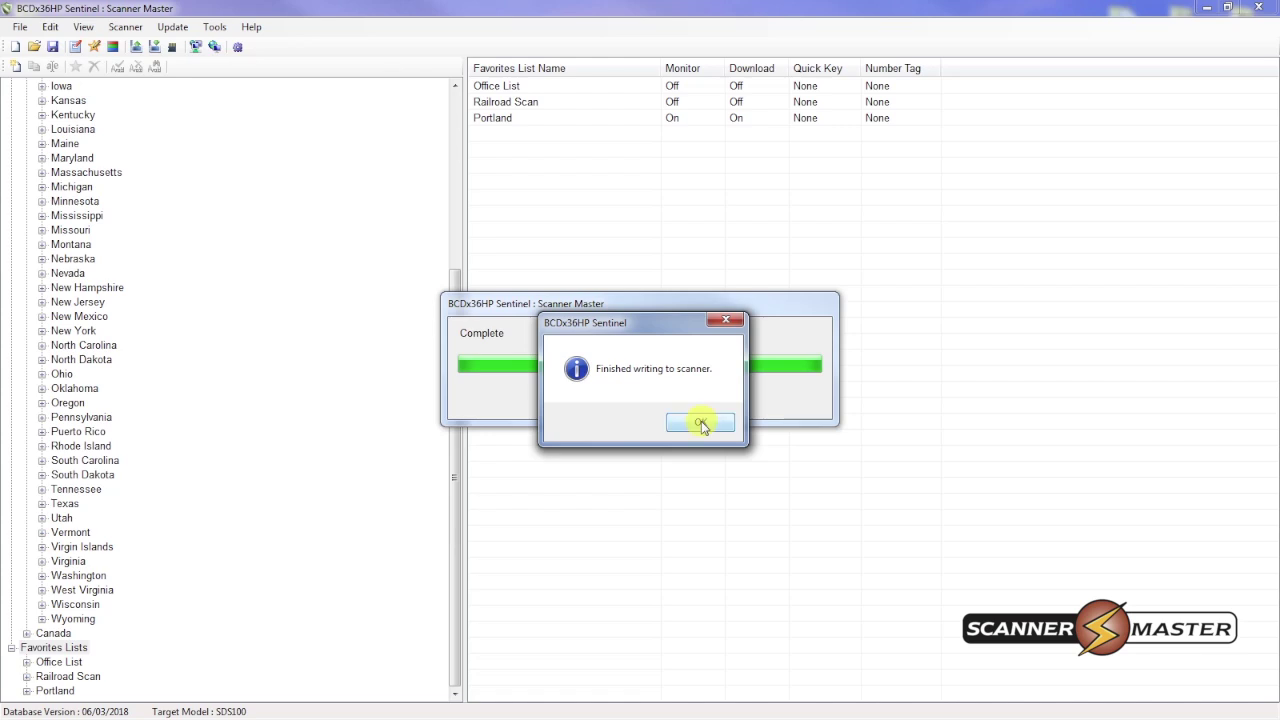